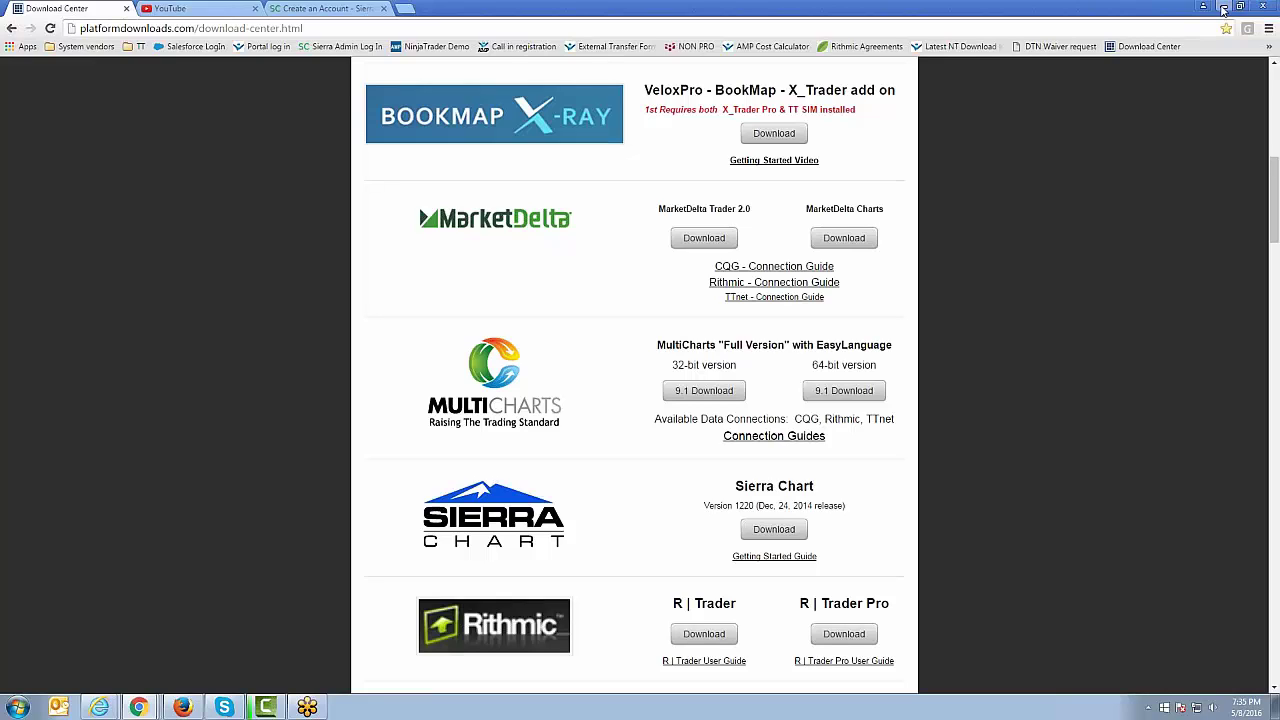
# Switch to the Chrome window with the Sierra Chart account creation page and look at the site's navigation options.
pyautogui.click(1224, 9)
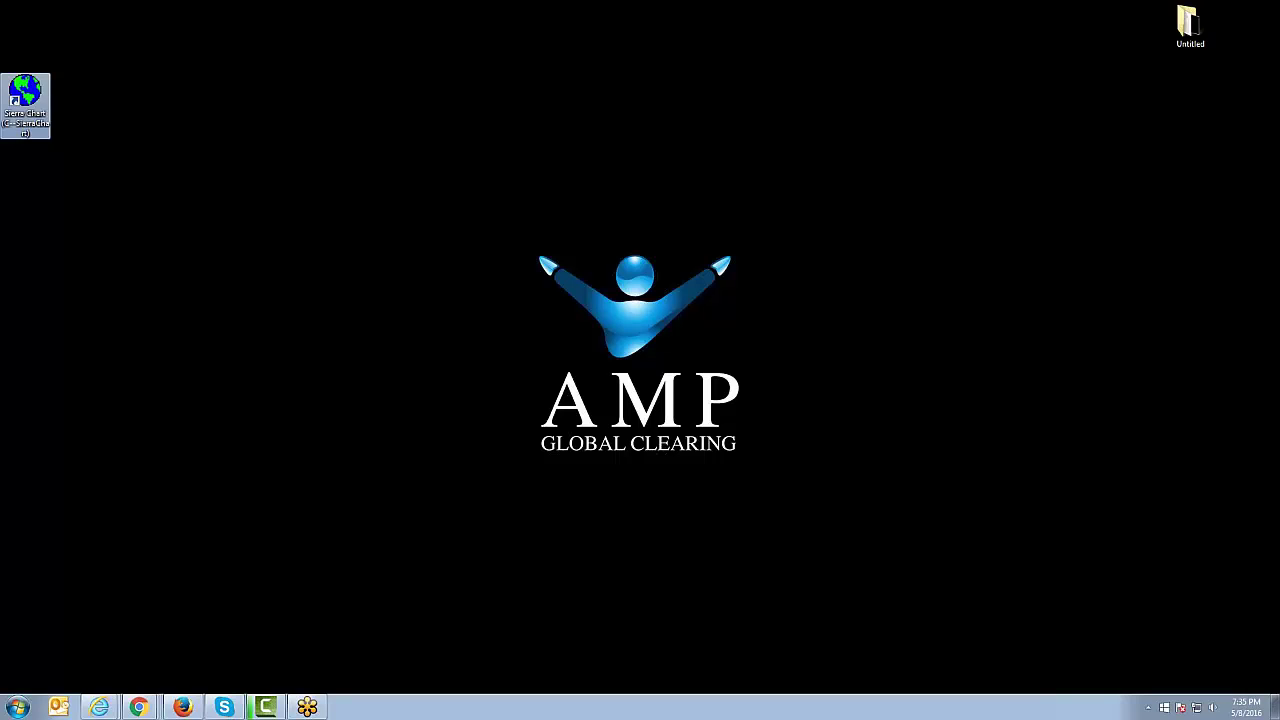
pyautogui.click(142, 708)
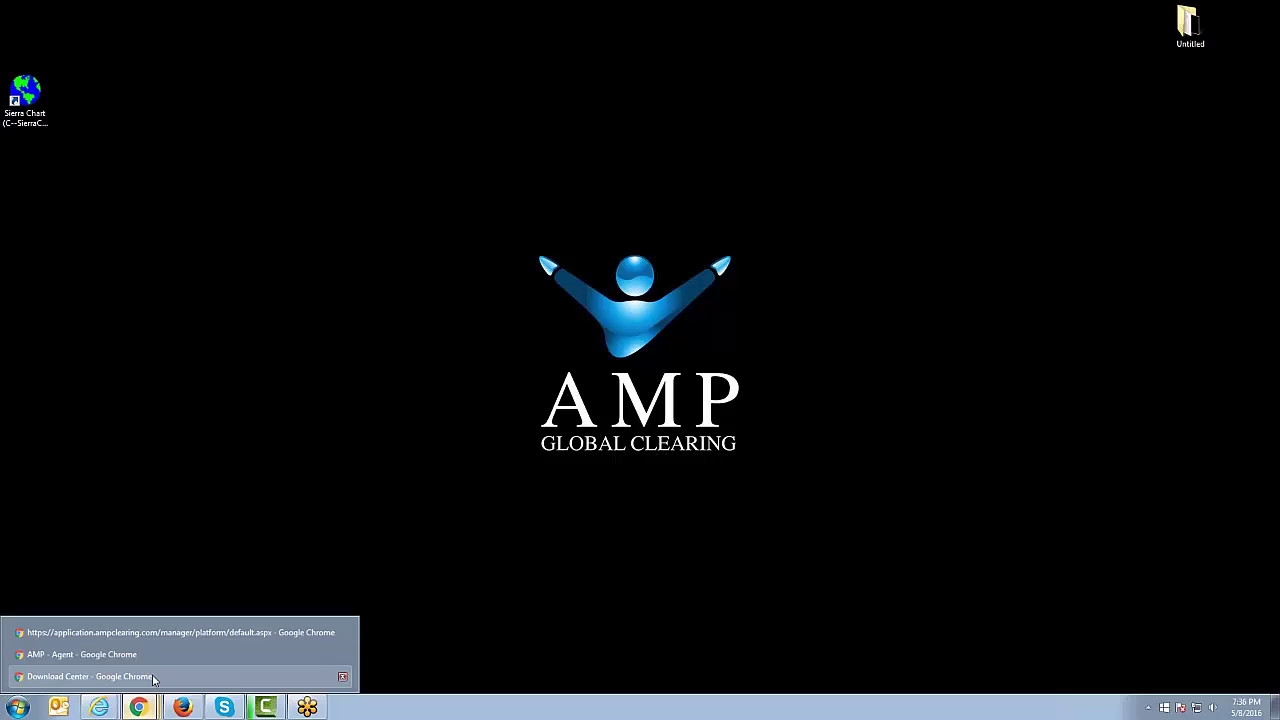
pyautogui.click(159, 659)
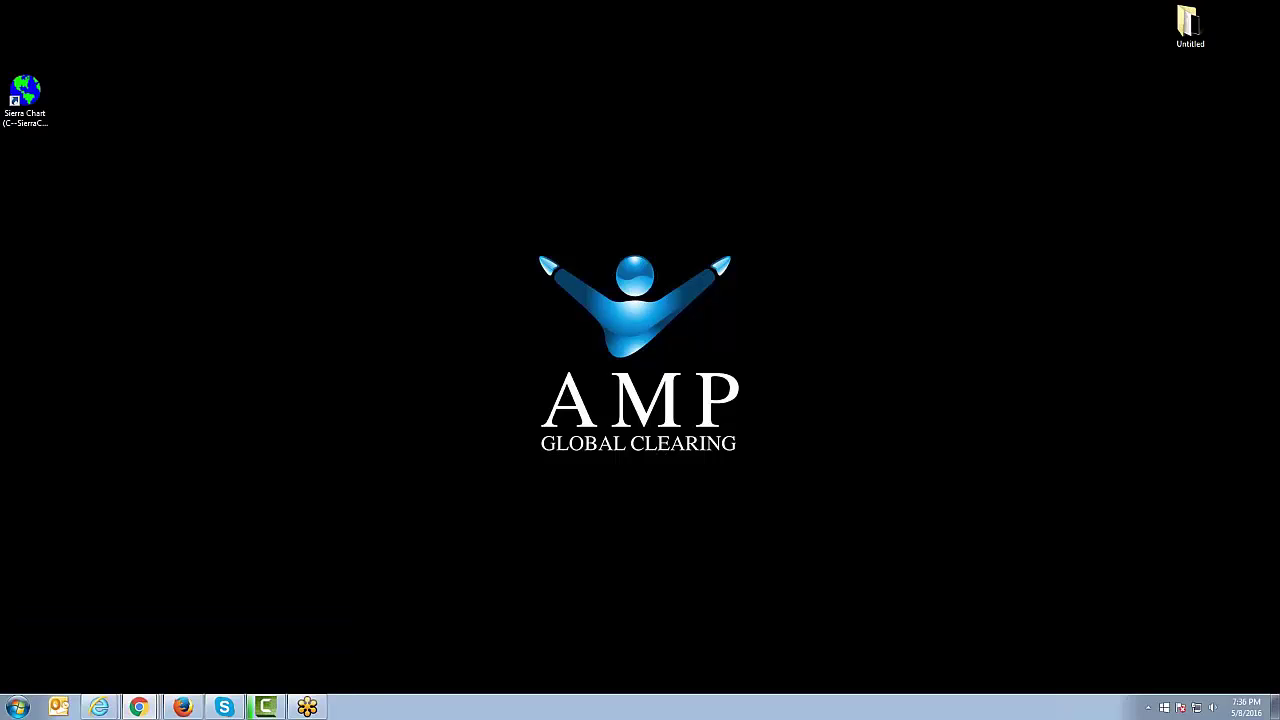
pyautogui.moveTo(963, 6); pyautogui.dragTo(945, 17)
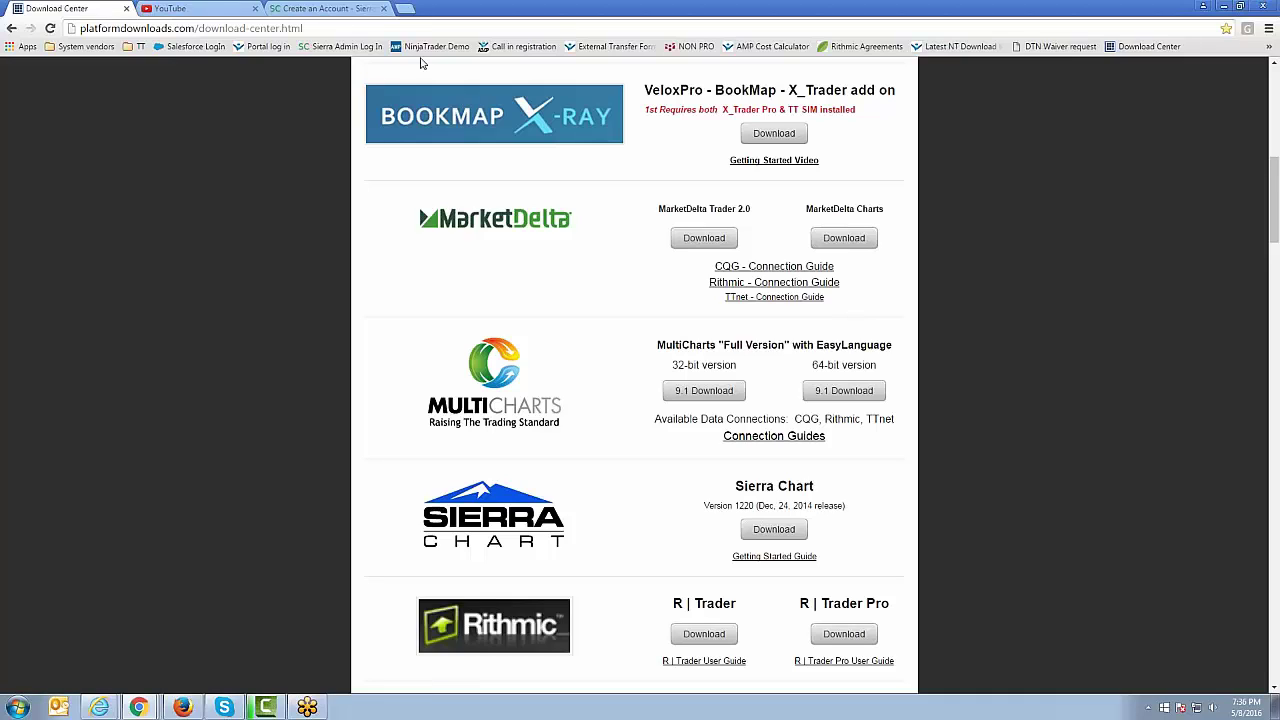
pyautogui.click(347, 10)
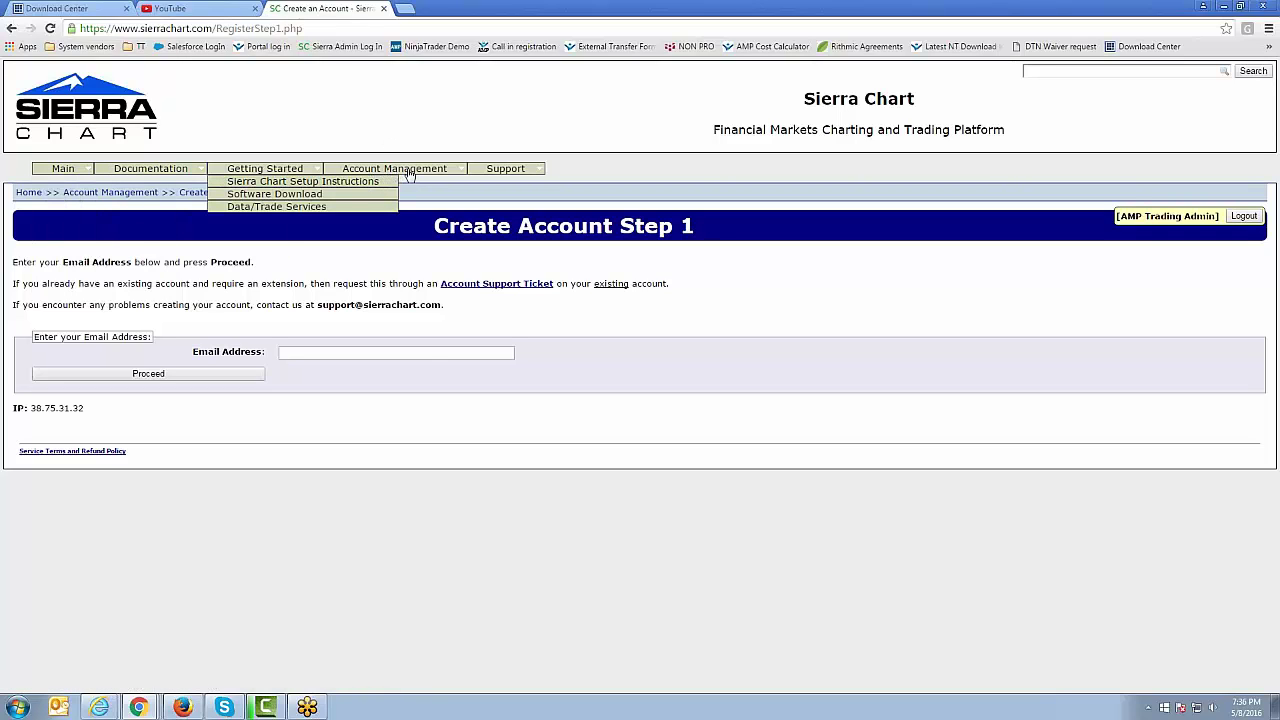
pyautogui.moveTo(410, 172)
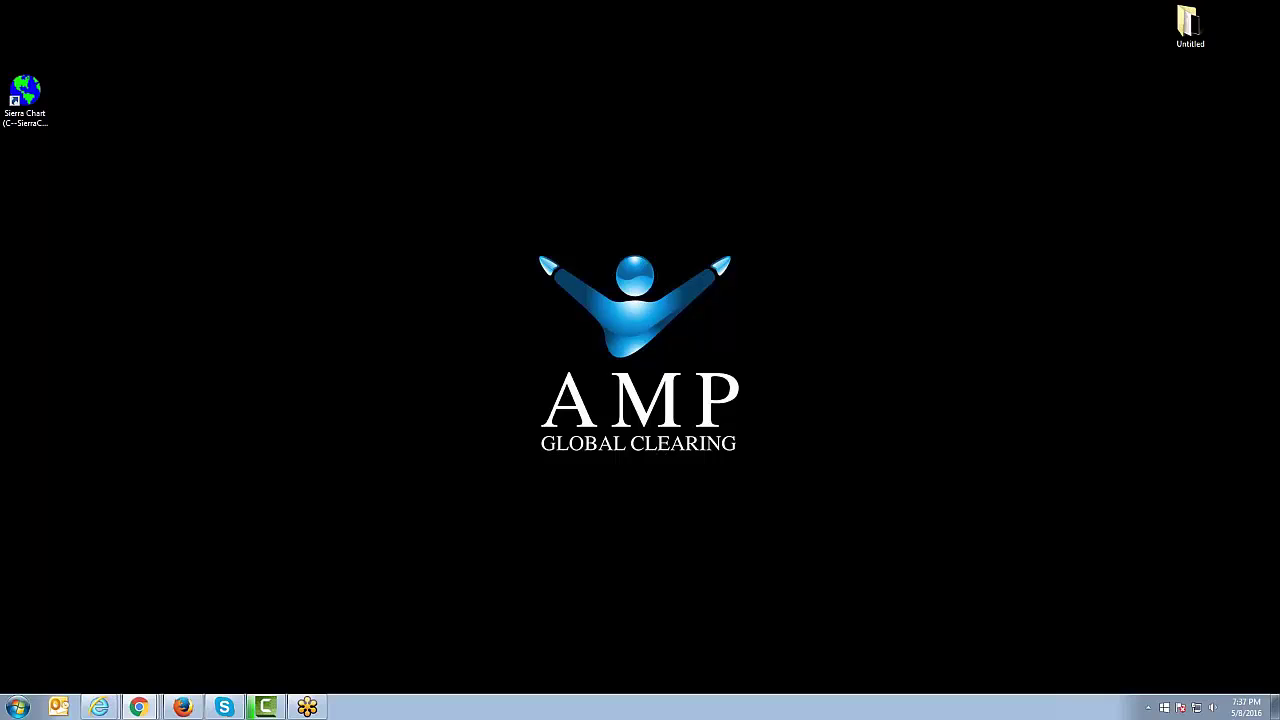
# Launch Sierra Chart from the desktop, and open its account creation web page from the login window, moving the browser out of the way.
pyautogui.click(38, 112)
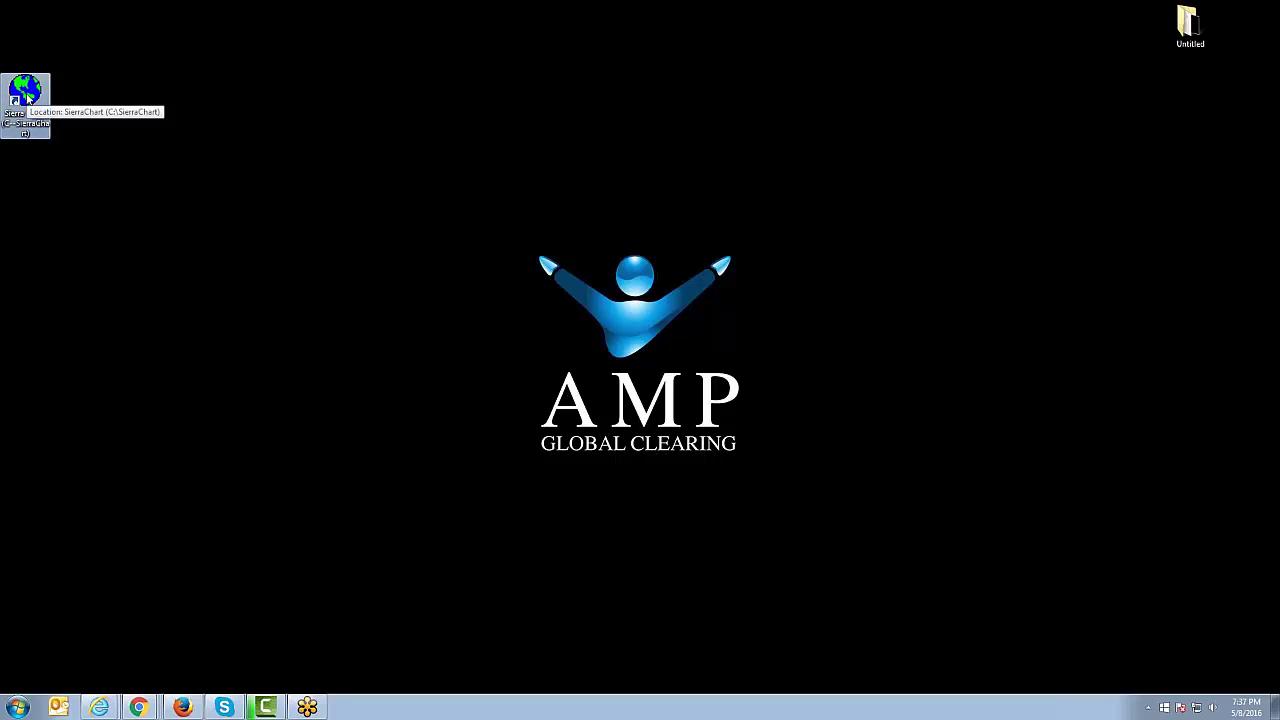
pyautogui.doubleClick(30, 96)
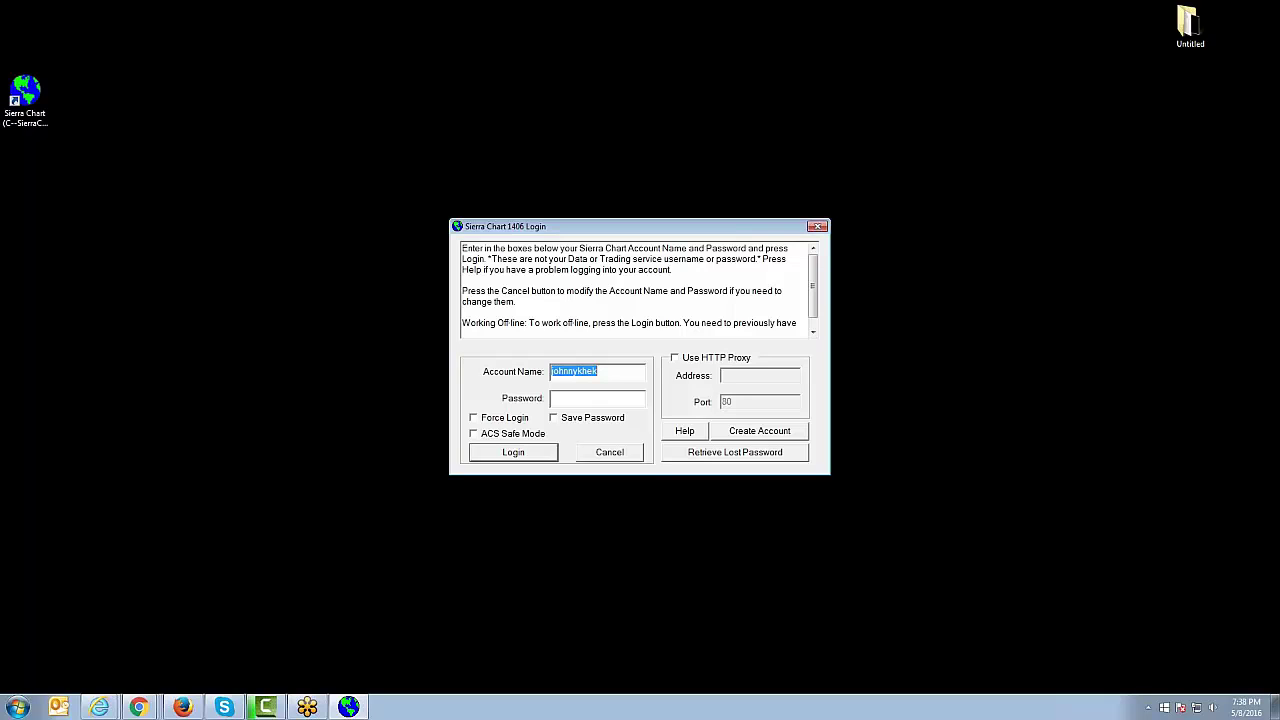
pyautogui.click(759, 430)
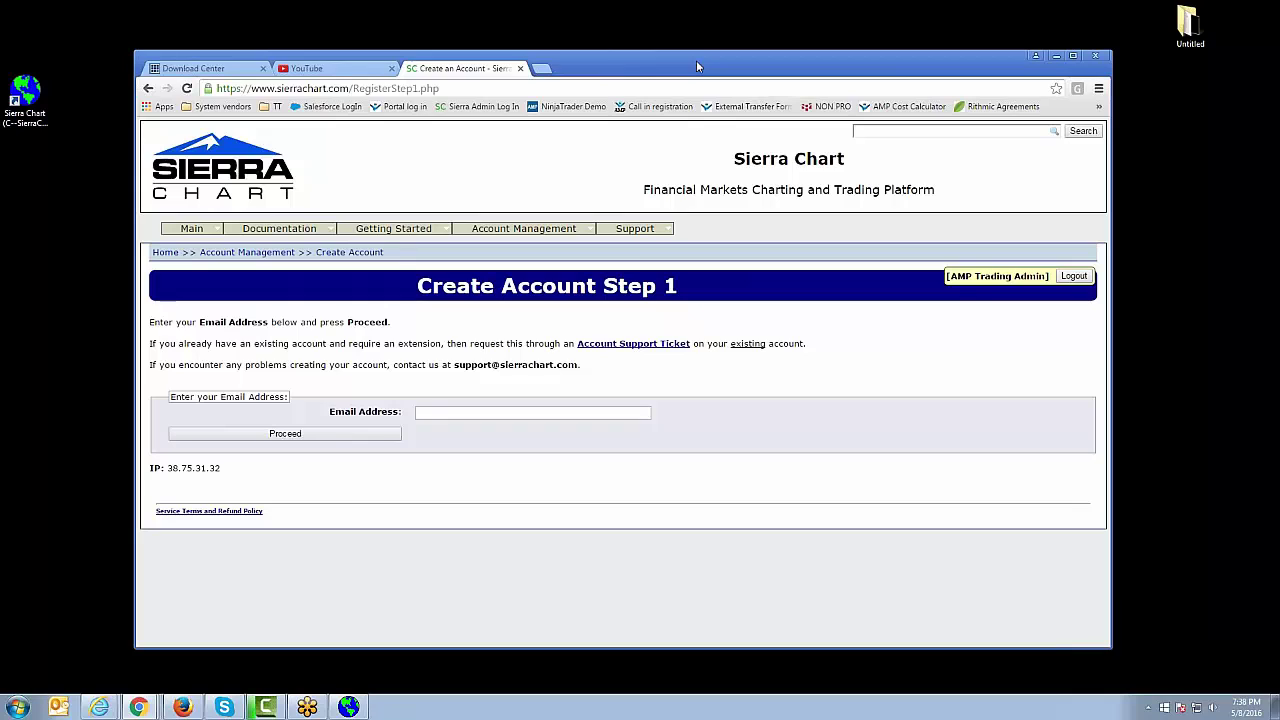
pyautogui.moveTo(698, 59); pyautogui.dragTo(1279, 84)
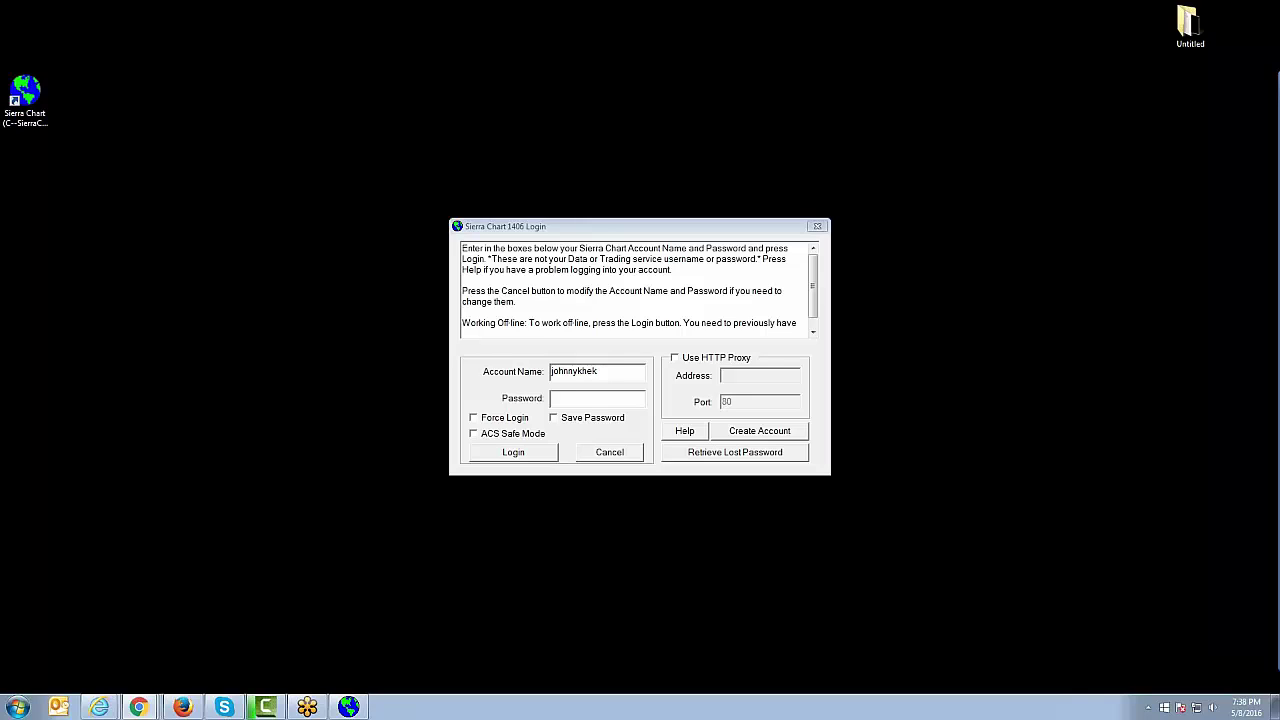
# Enter the Sierra Chart account password, log in, and maximize the main window.
pyautogui.click(592, 402)
pyautogui.write('***')
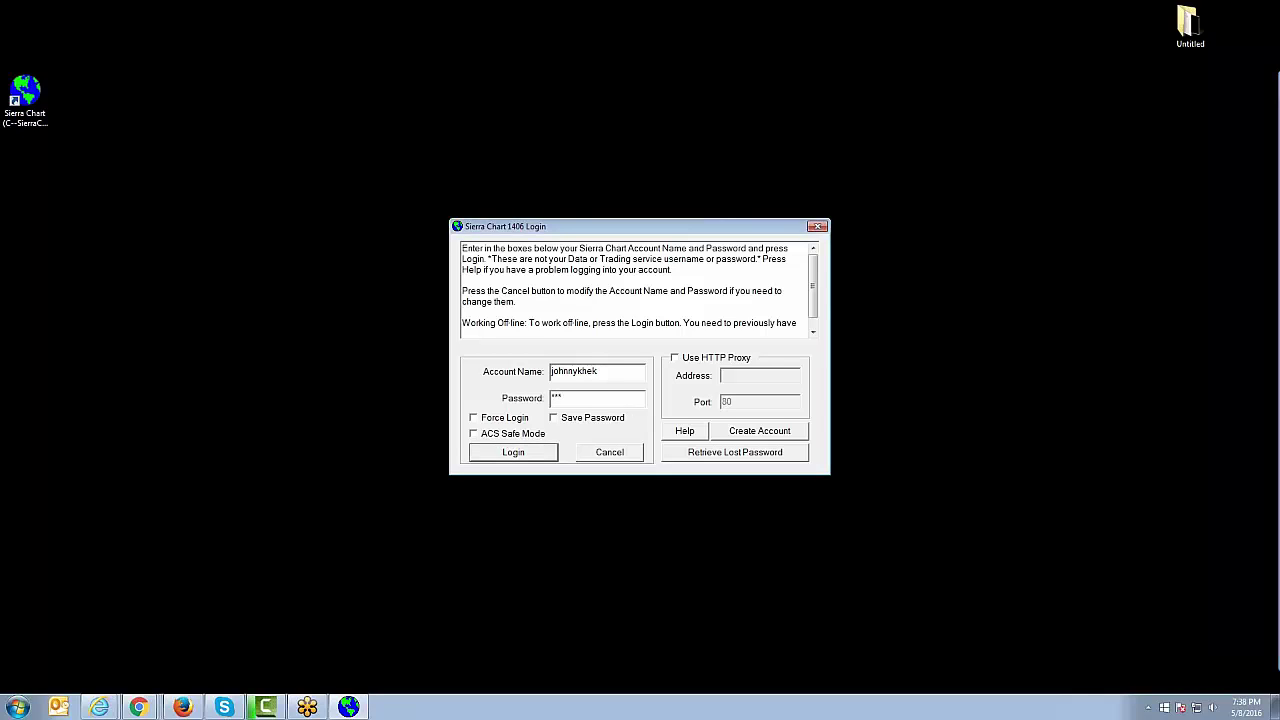
pyautogui.write('**')
pyautogui.press('BackSpace')
pyautogui.press('BackSpace')
pyautogui.press('BackSpace')
pyautogui.press('BackSpace')
pyautogui.press('BackSpace')
pyautogui.write('**')
pyautogui.press('BackSpace')
pyautogui.press('BackSpace')
pyautogui.press('BackSpace')
pyautogui.write('********')
pyautogui.click(539, 455)
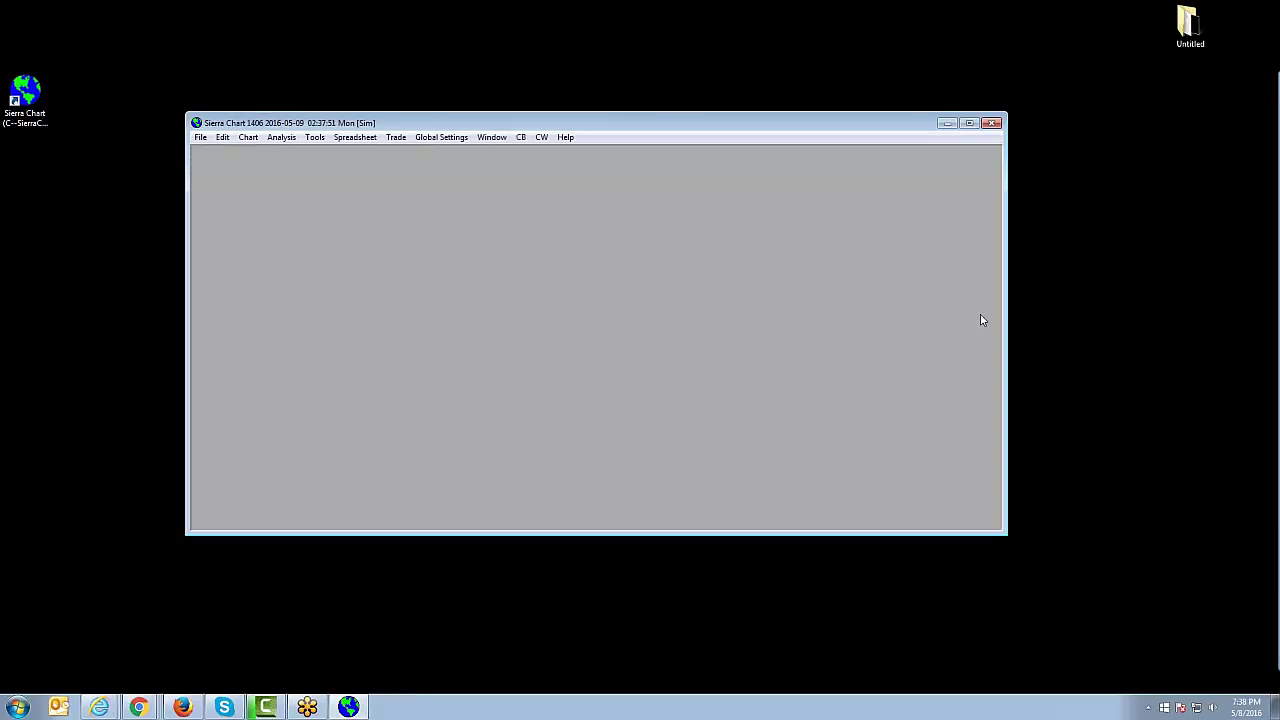
pyautogui.click(969, 123)
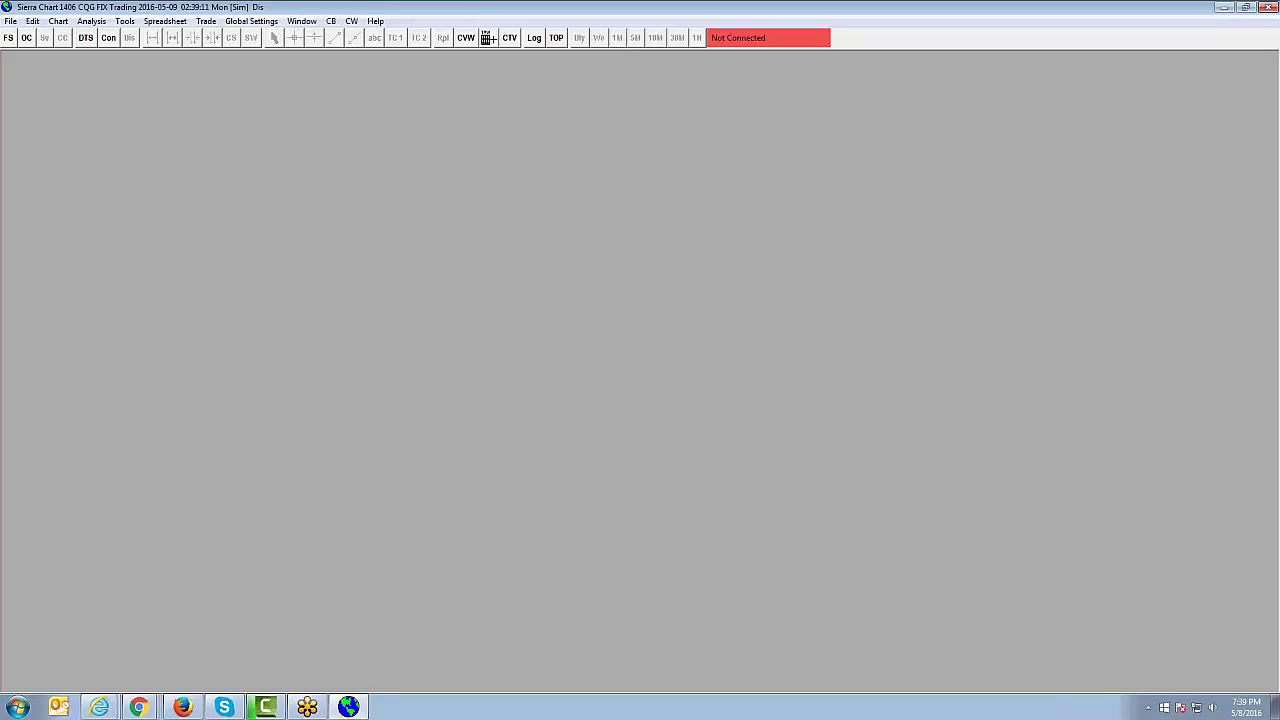
# Open the Data/Trade Service Settings and select CQG WebAPI [trading] as the service.
pyautogui.click(12, 22)
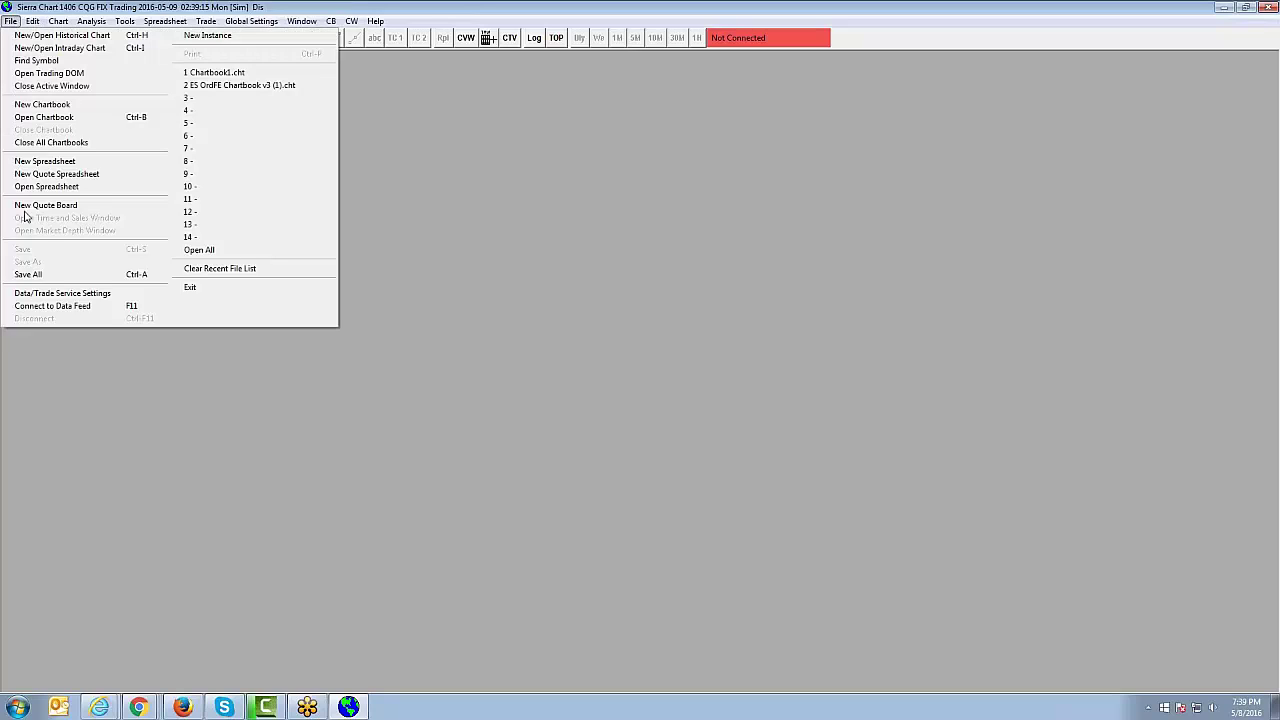
pyautogui.click(59, 294)
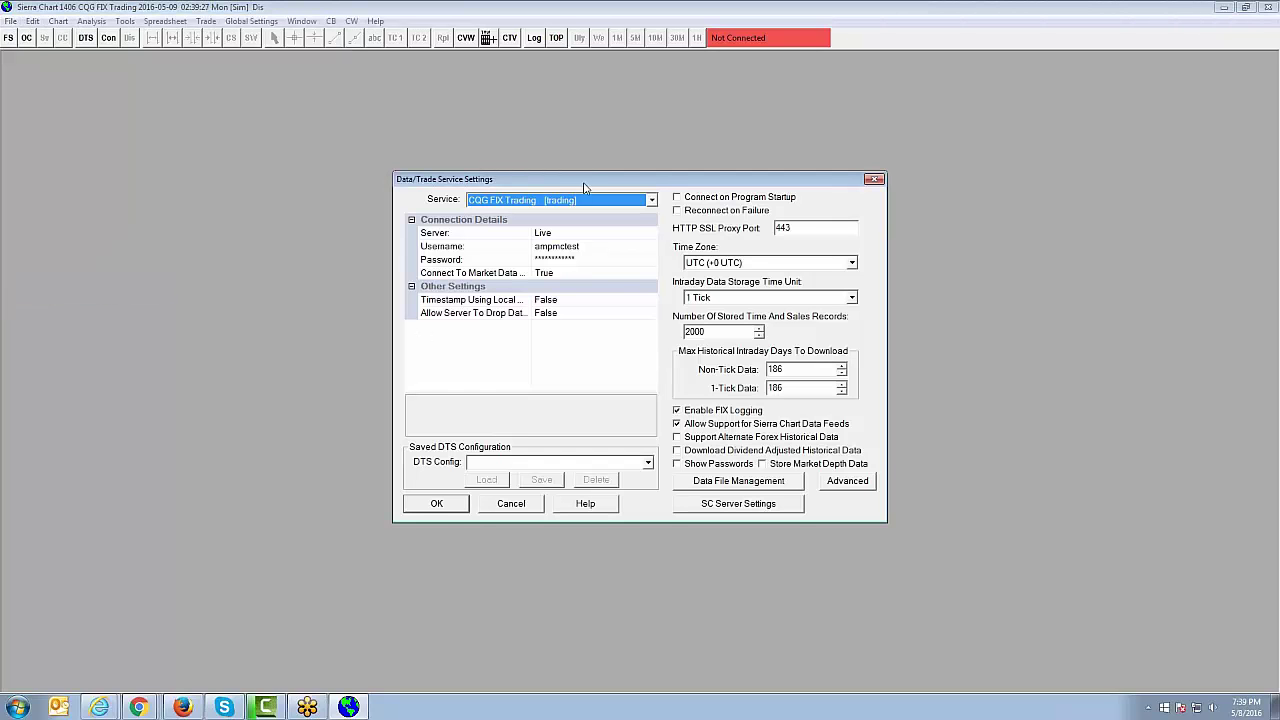
pyautogui.moveTo(583, 188); pyautogui.dragTo(547, 186)
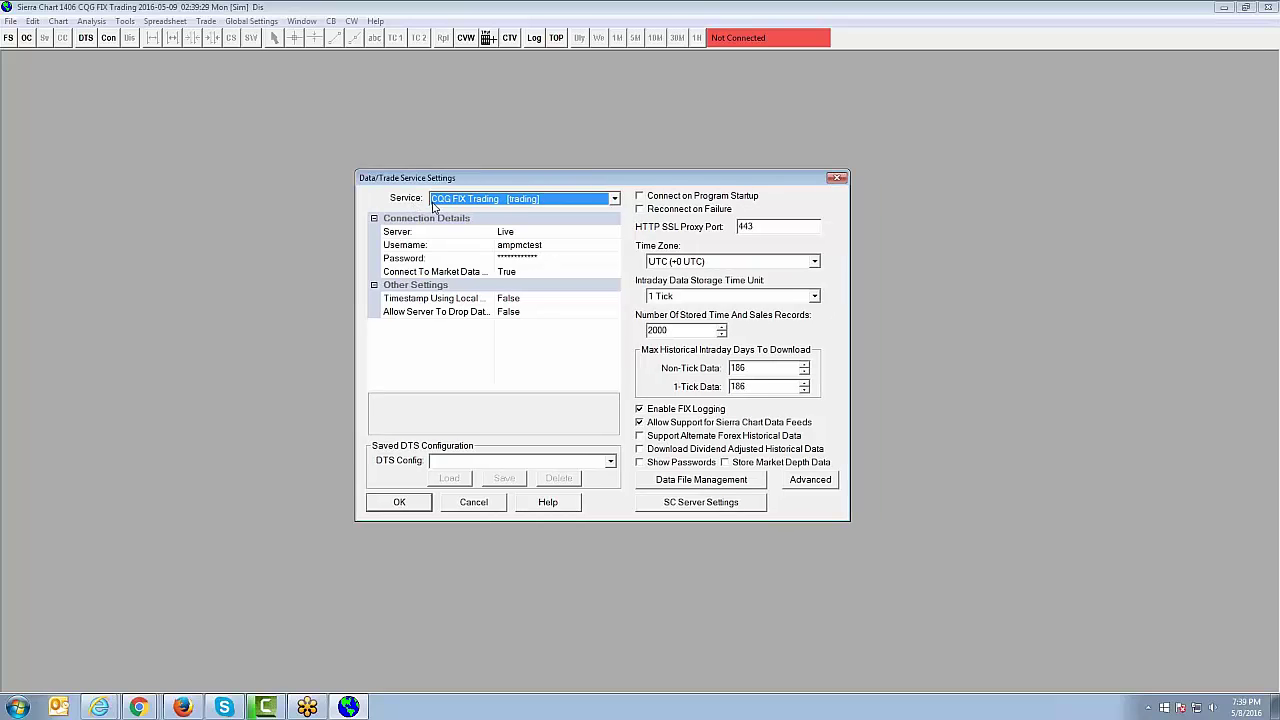
pyautogui.click(617, 206)
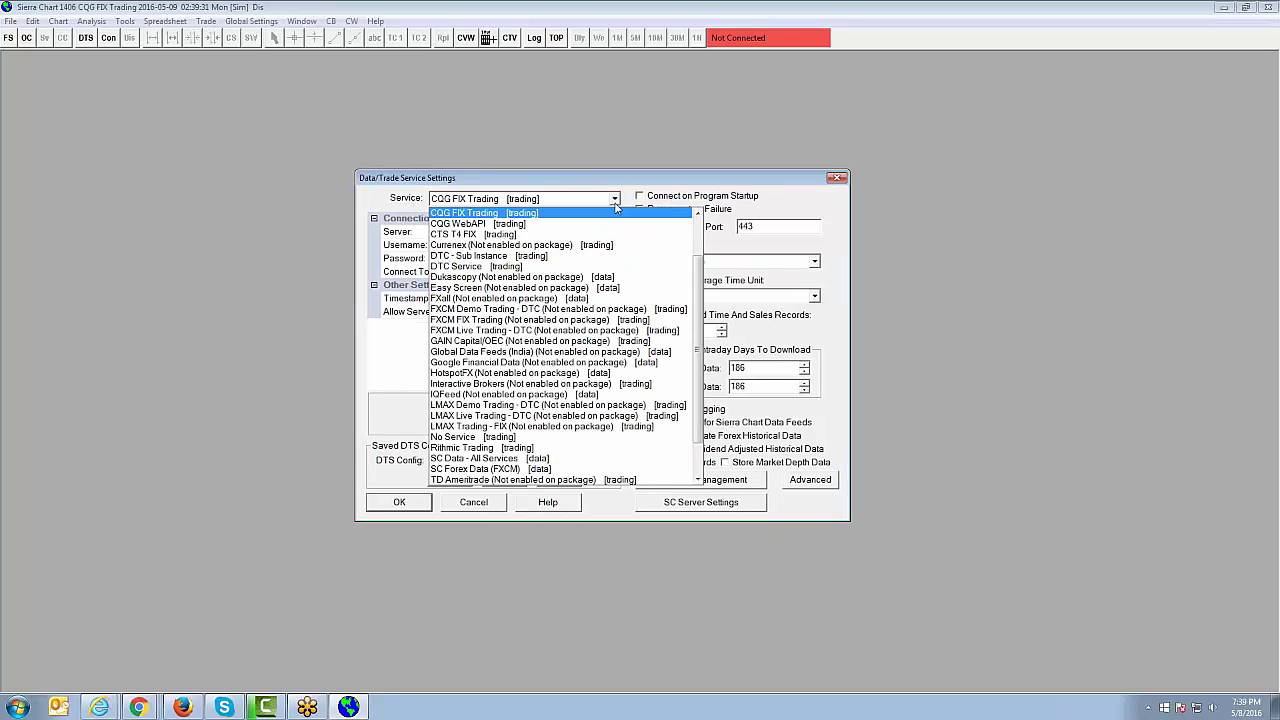
pyautogui.moveTo(700, 278); pyautogui.dragTo(701, 226)
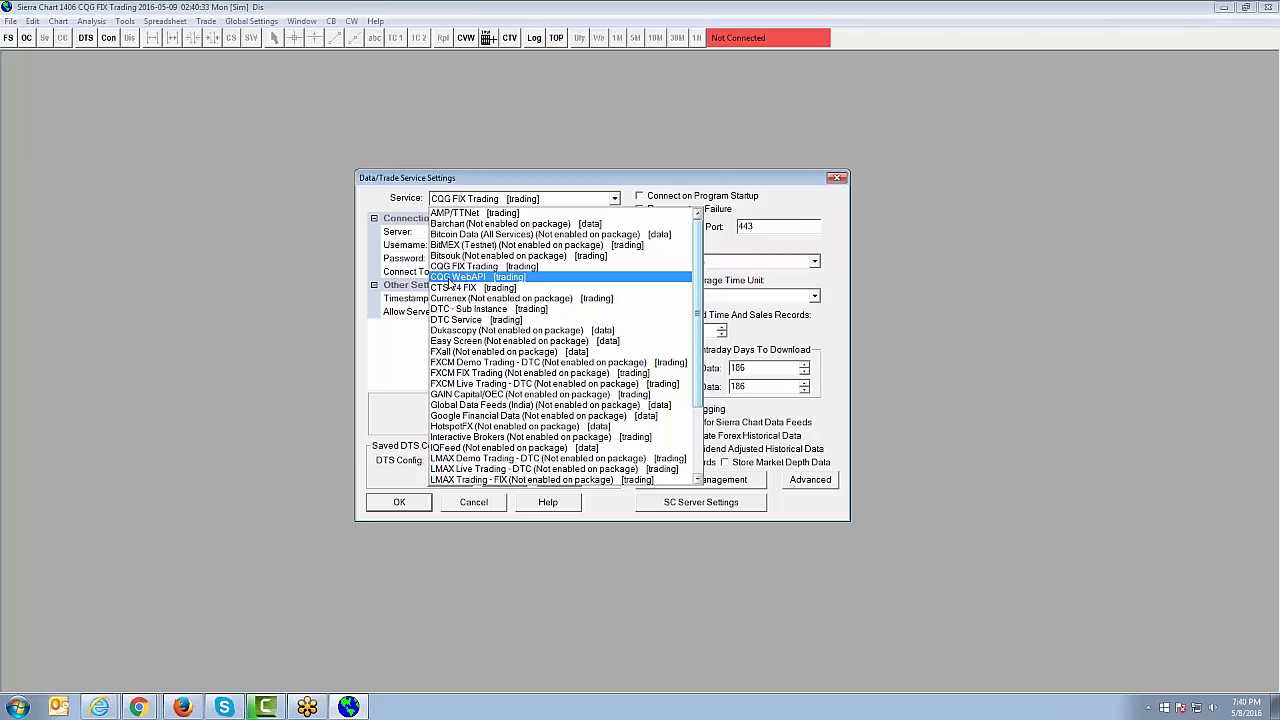
pyautogui.click(449, 278)
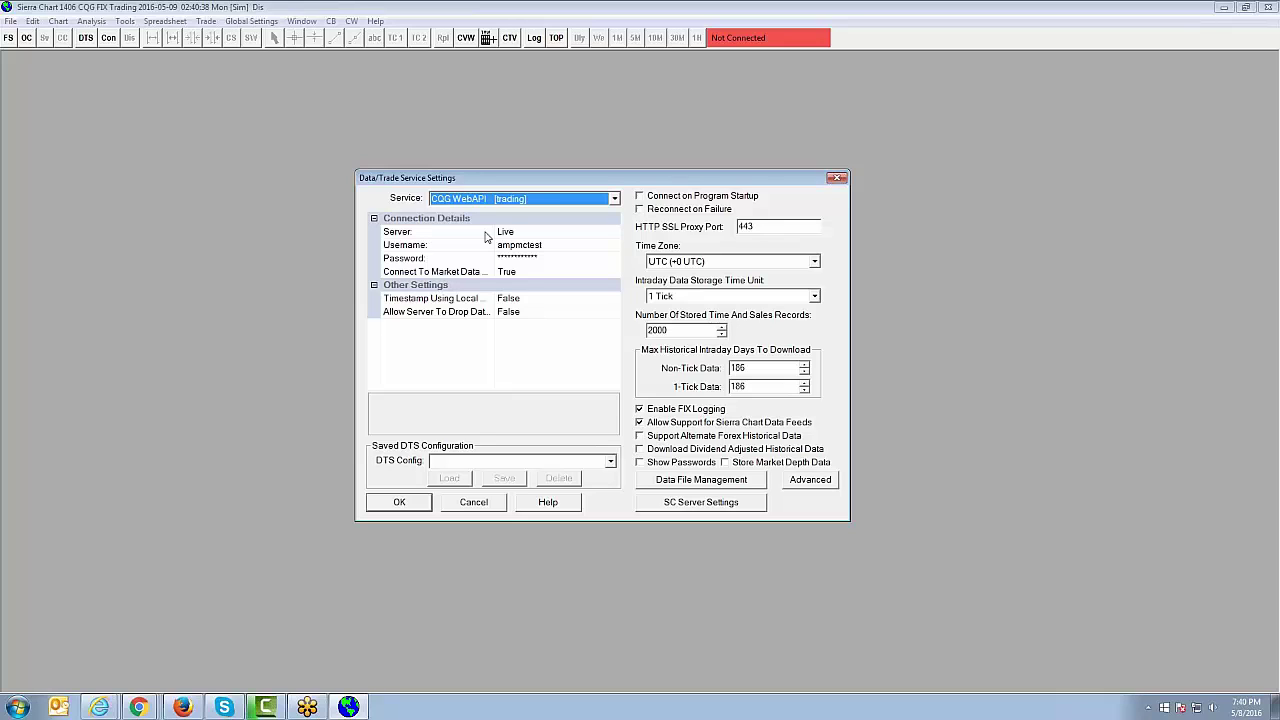
# Set the CQG WebAPI server to Demo, go over the username field, and save the service settings.
pyautogui.click(576, 240)
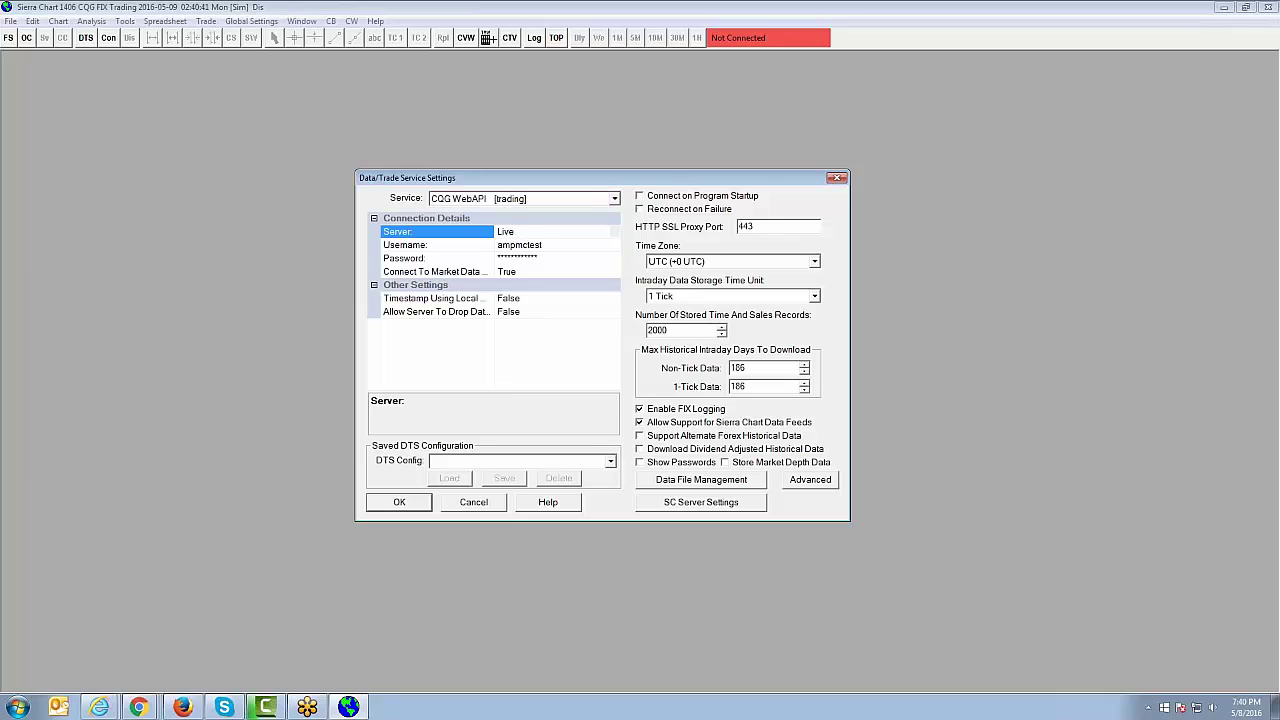
pyautogui.click(555, 231)
pyautogui.click(543, 246)
pyautogui.click(563, 247)
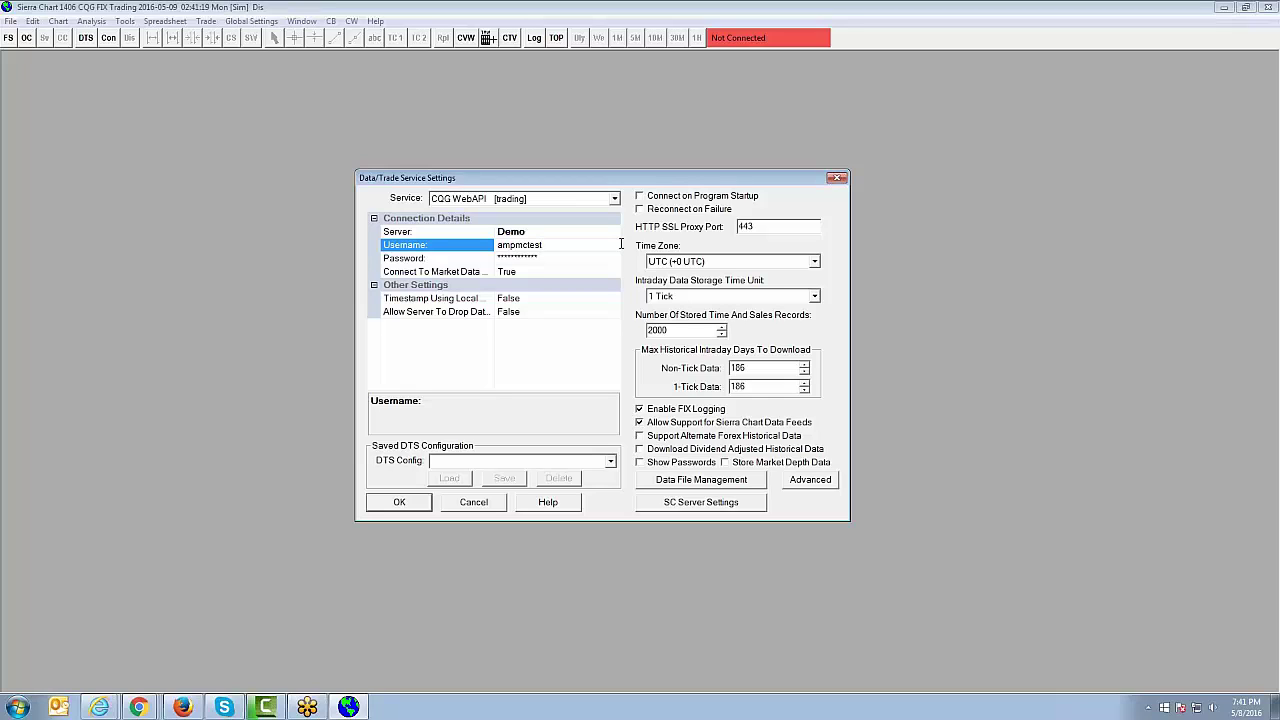
pyautogui.click(568, 244)
pyautogui.moveTo(498, 245); pyautogui.dragTo(542, 247)
pyautogui.click(564, 244)
pyautogui.click(401, 502)
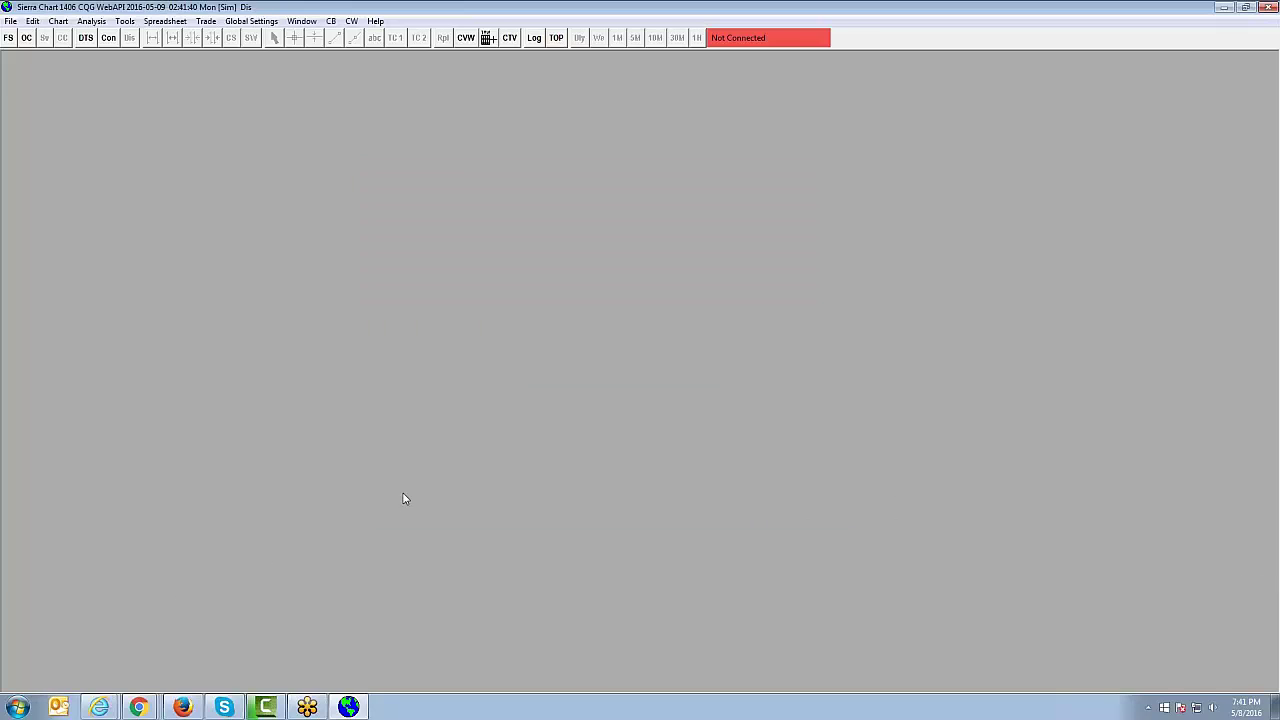
# Reopen the Data/Trade Service Settings and select AMP/TTNet [trading] as the service.
pyautogui.click(10, 21)
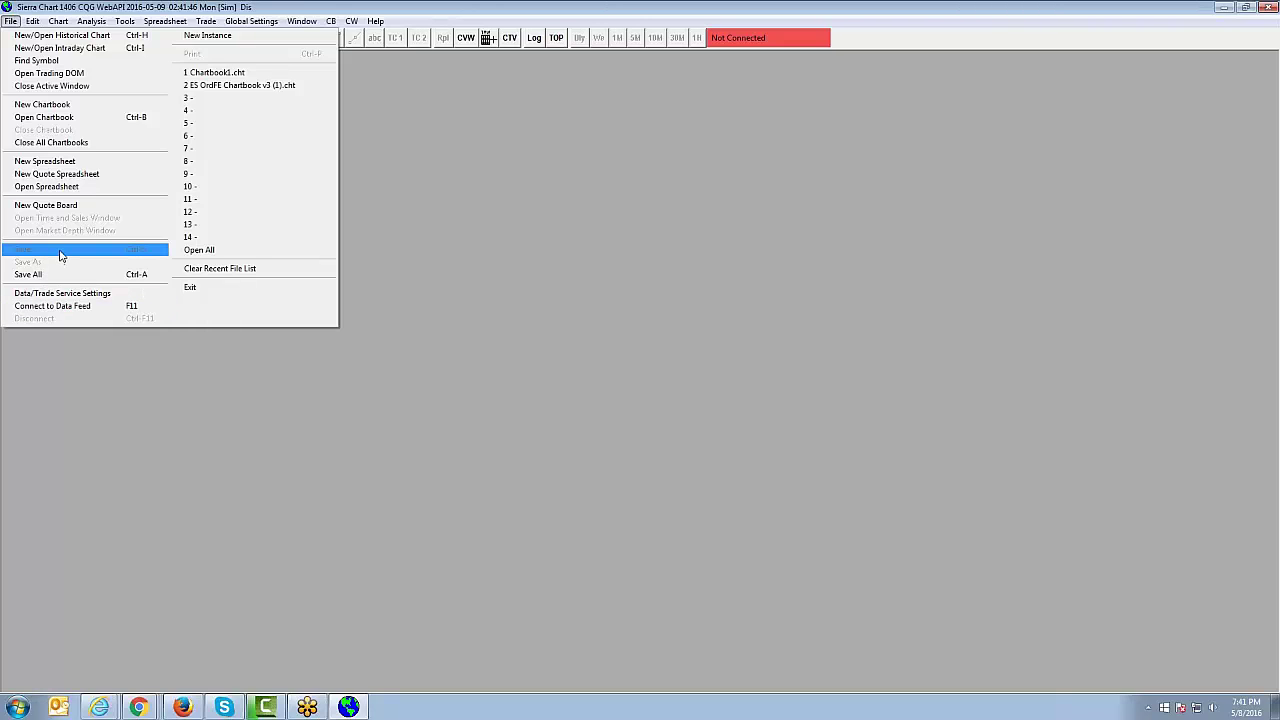
pyautogui.click(445, 205)
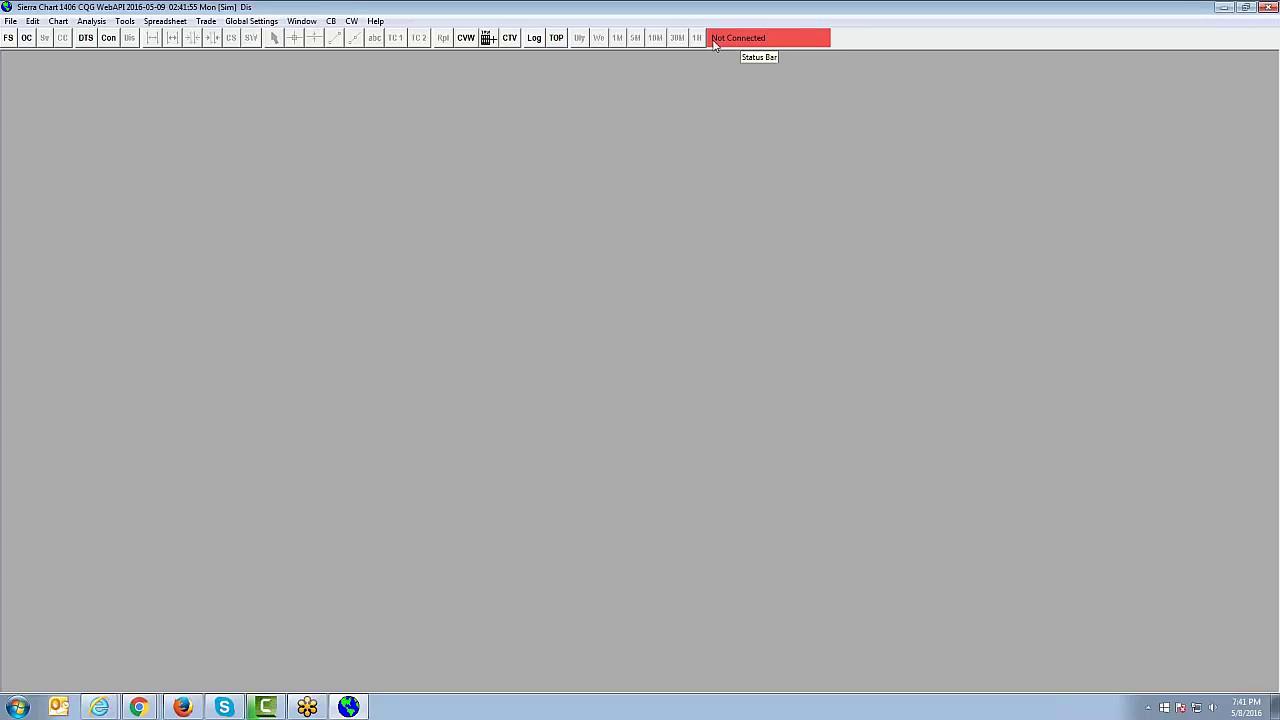
pyautogui.click(11, 21)
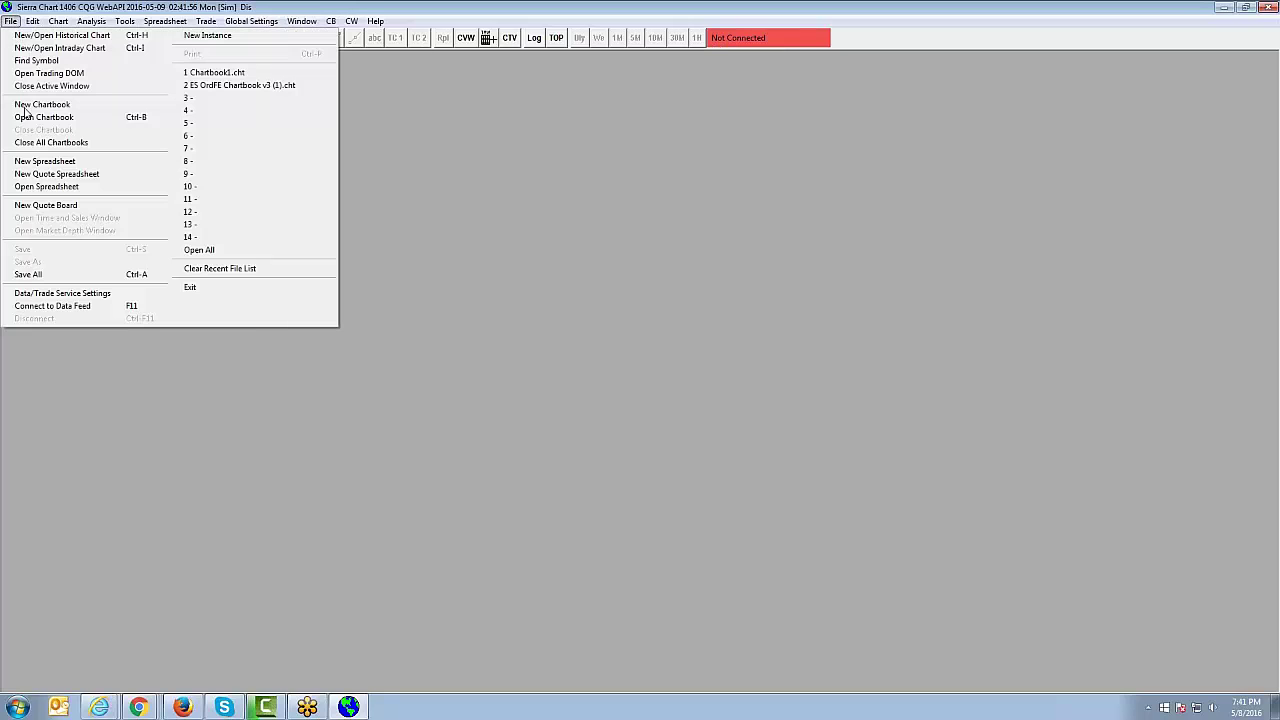
pyautogui.click(55, 293)
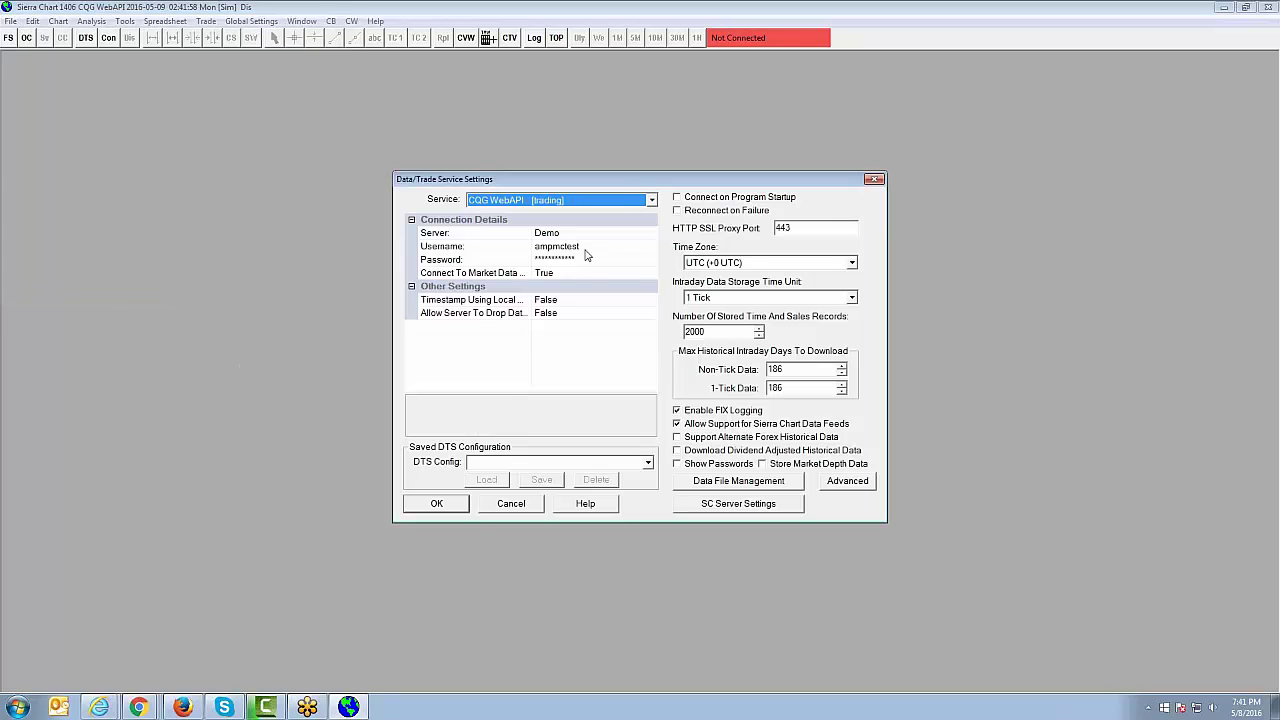
pyautogui.click(651, 200)
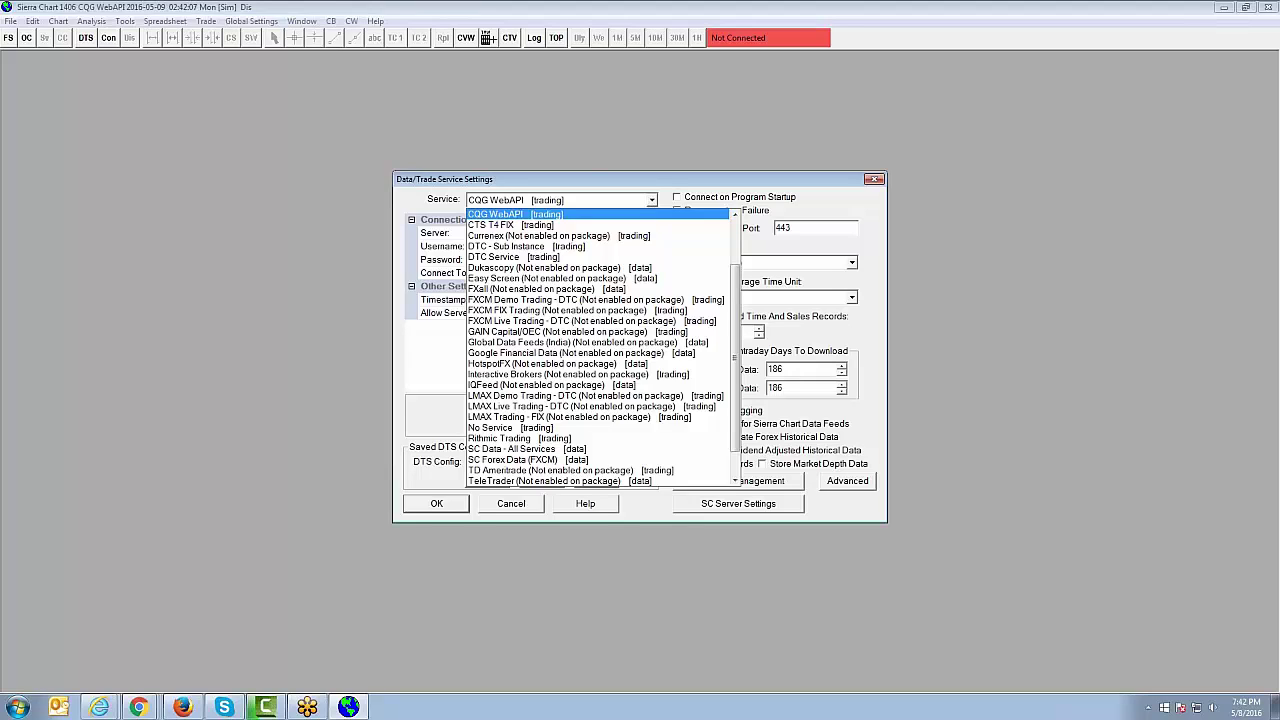
pyautogui.moveTo(739, 289); pyautogui.dragTo(738, 246)
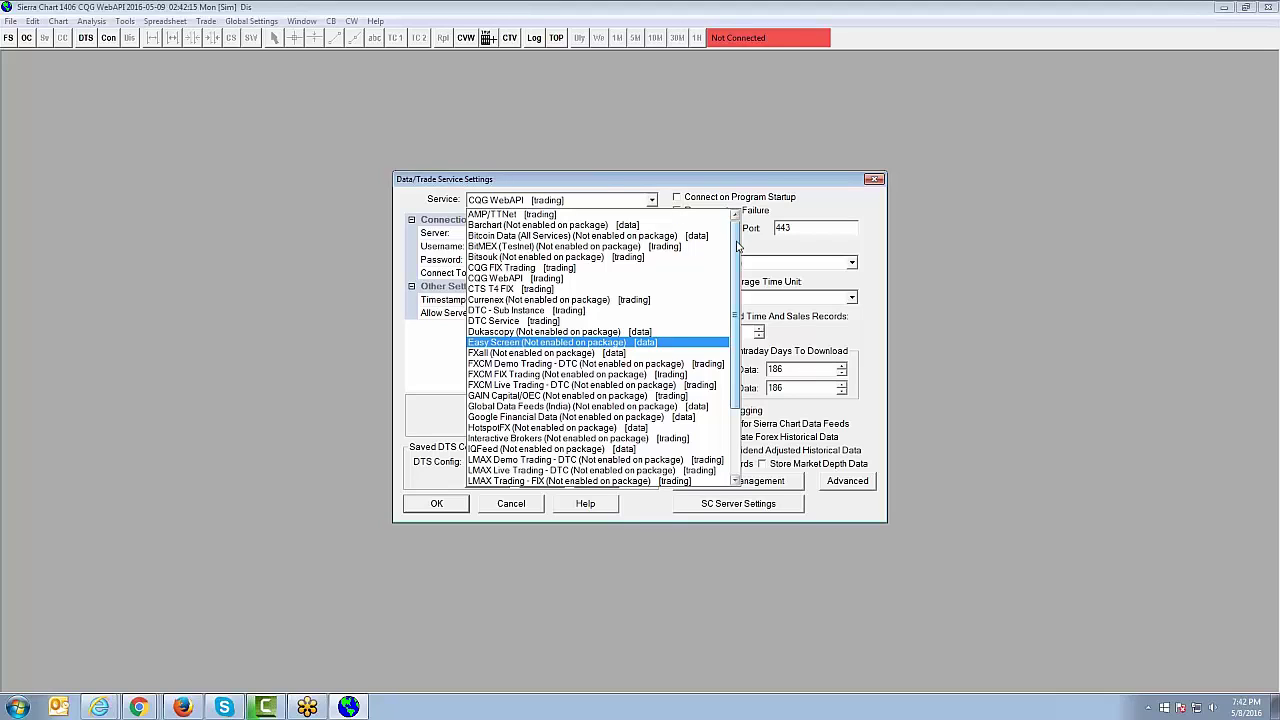
pyautogui.click(512, 216)
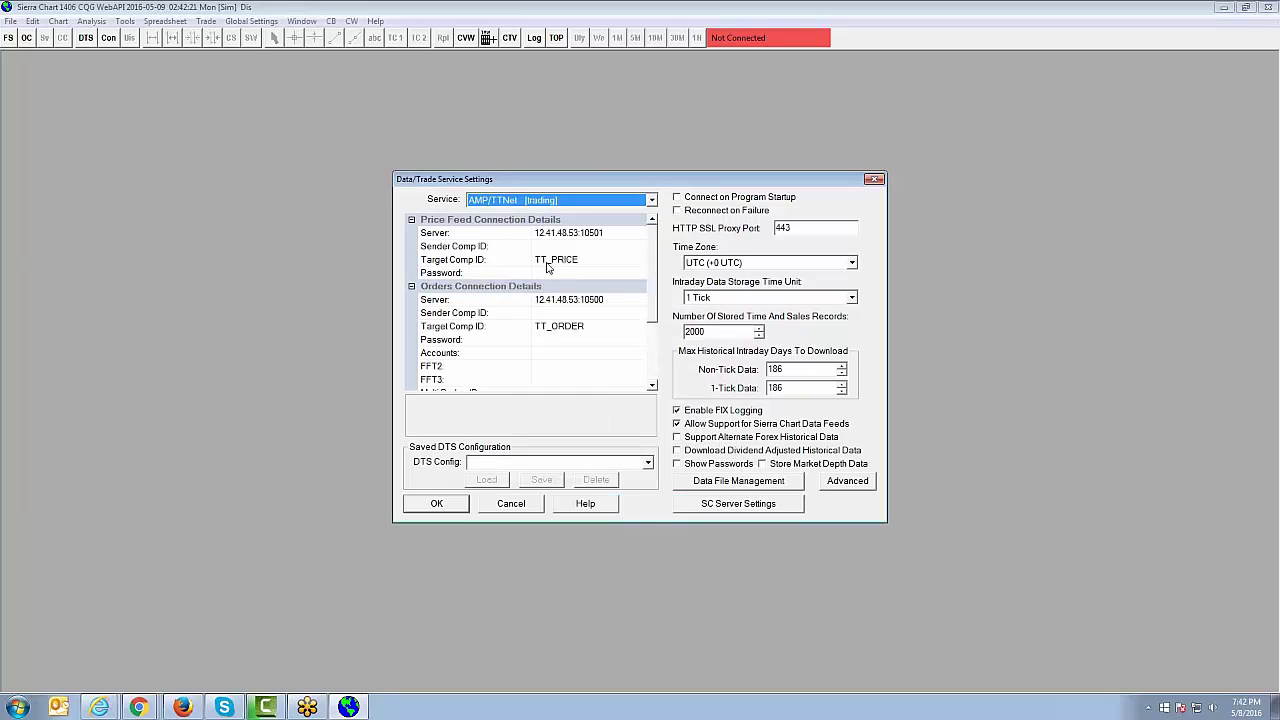
# Go over the AMP/TTNet Sender Comp ID and Password fields for price feed and orders, plus the Accounts field.
pyautogui.click(551, 247)
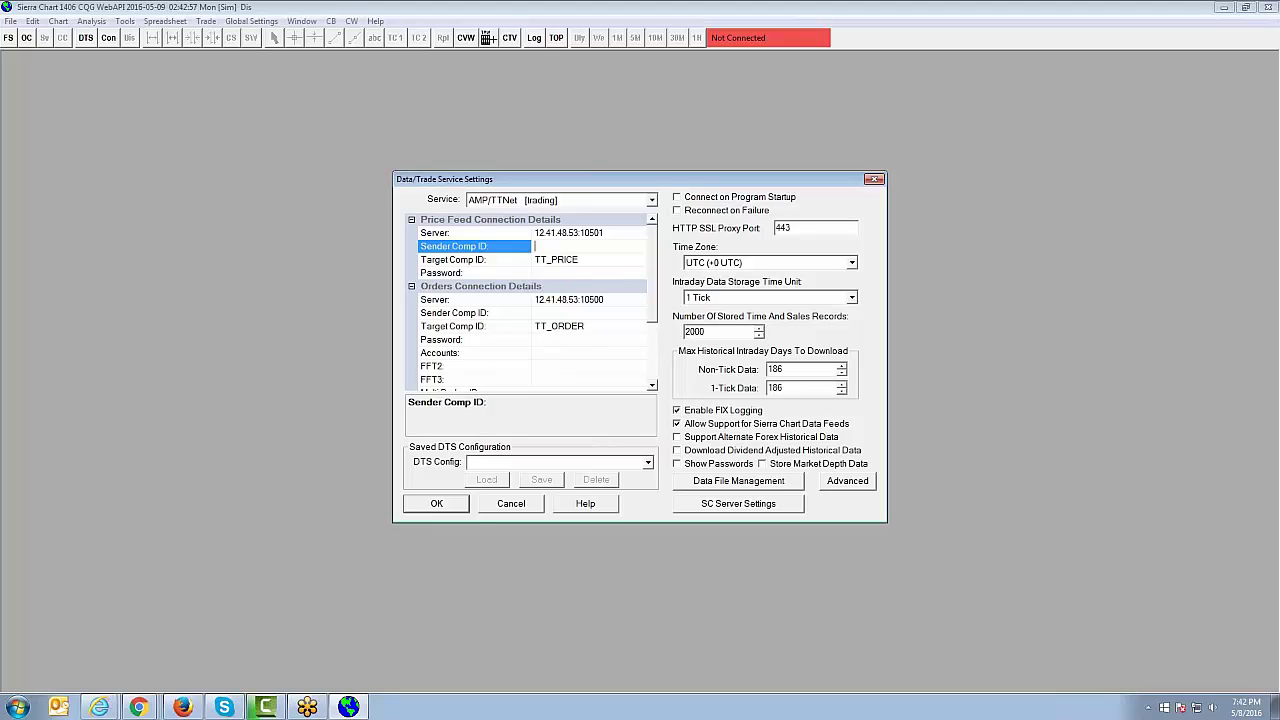
pyautogui.click(553, 272)
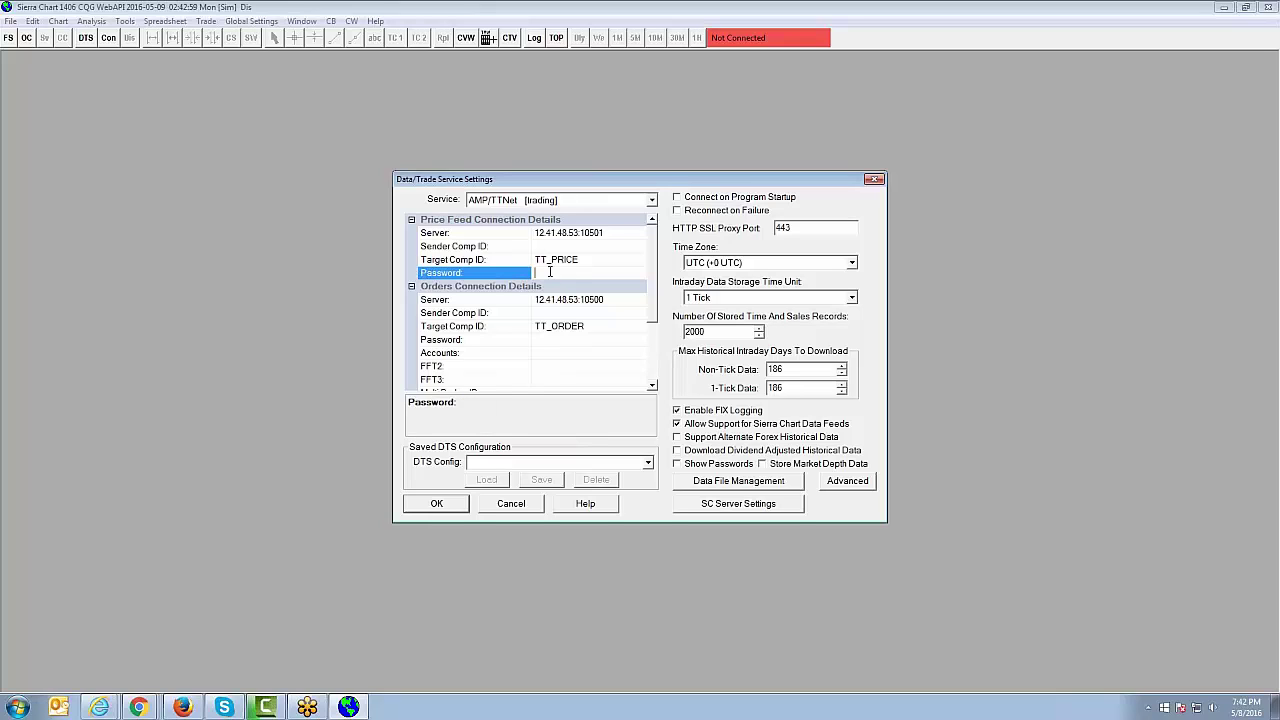
pyautogui.click(560, 312)
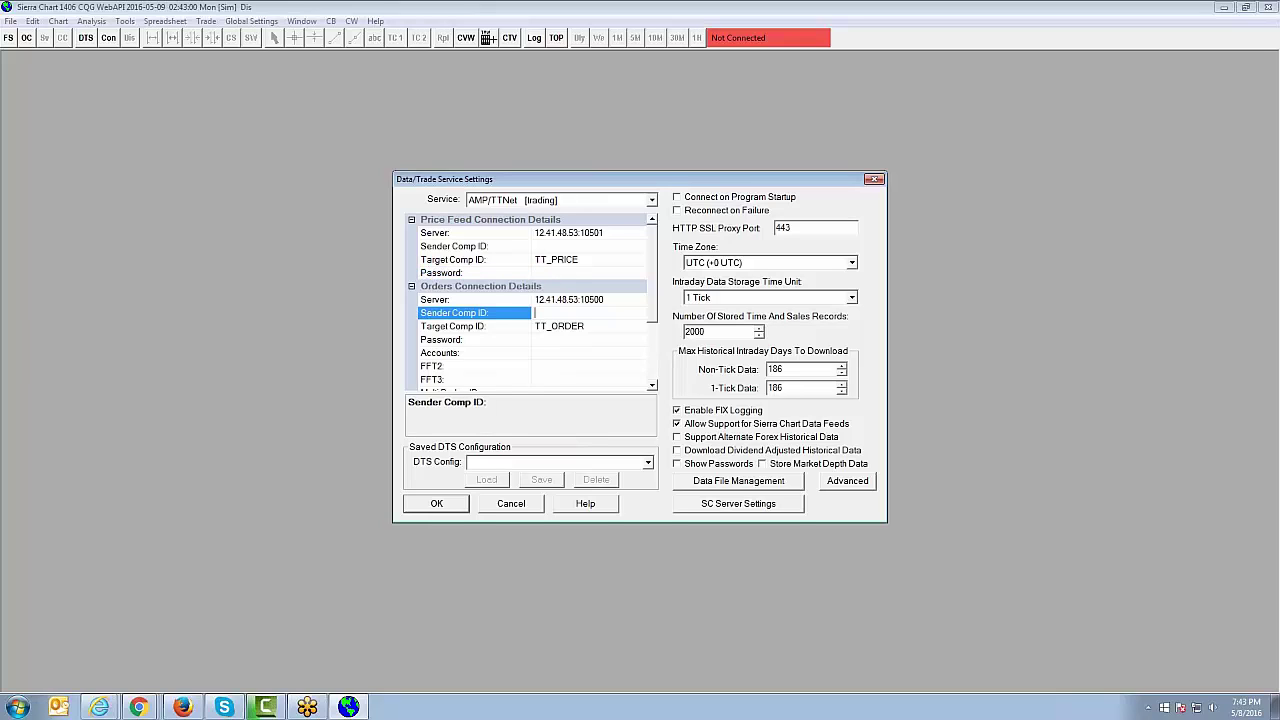
pyautogui.click(556, 340)
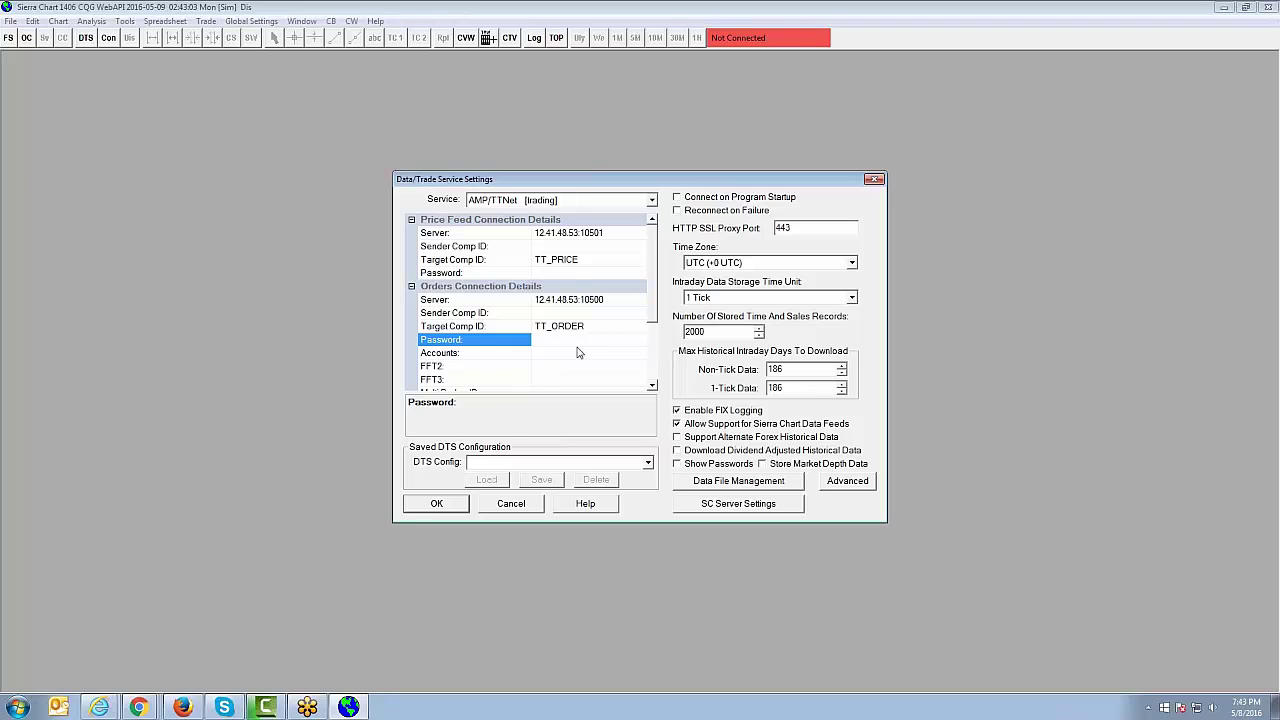
pyautogui.click(569, 352)
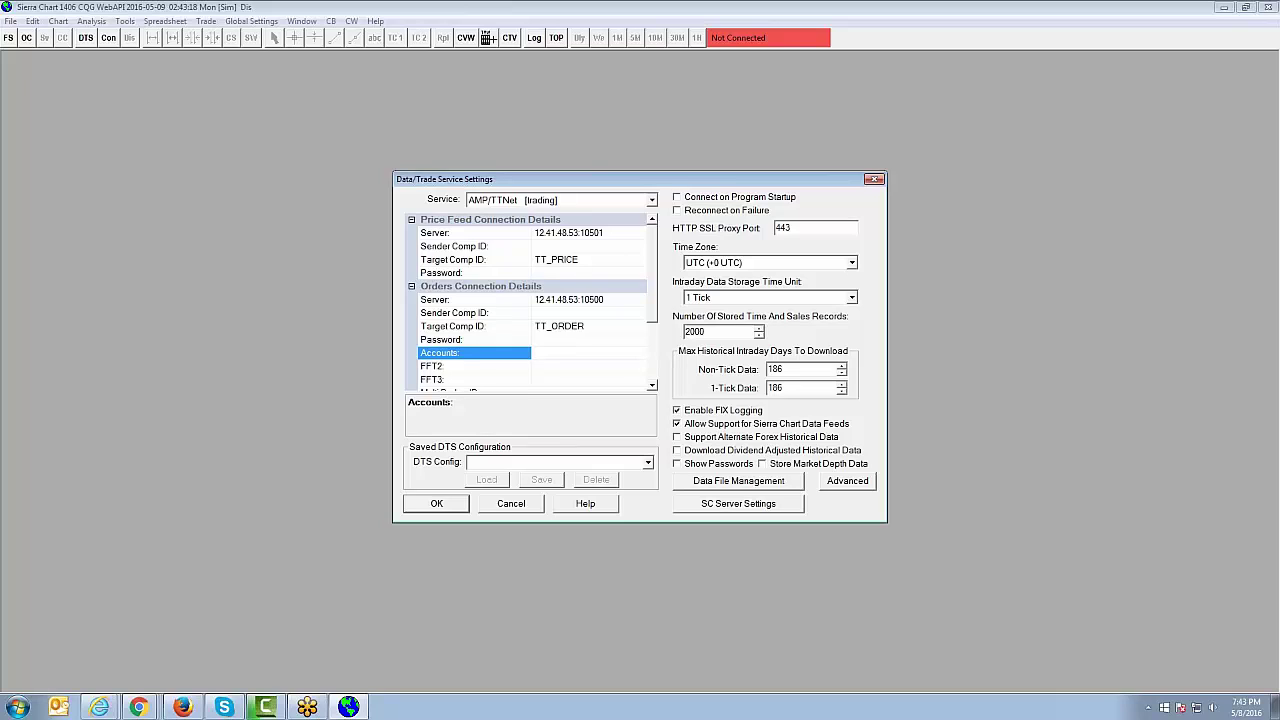
pyautogui.click(551, 246)
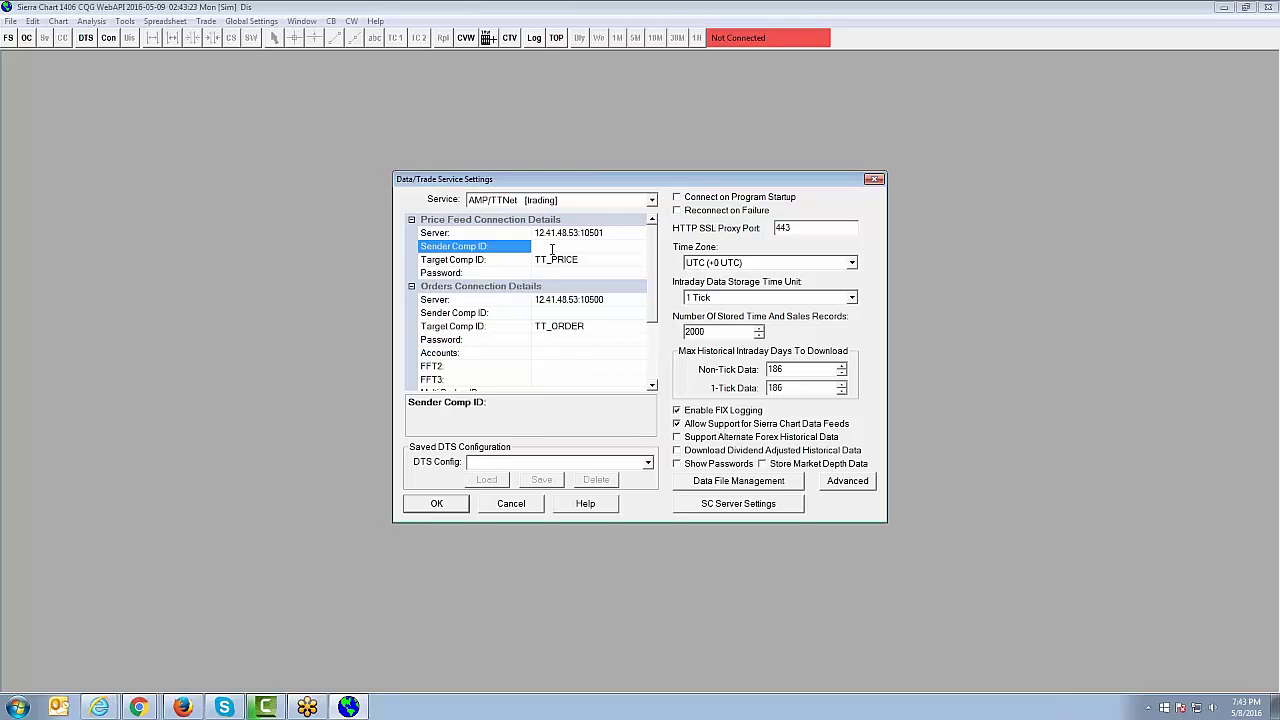
pyautogui.click(555, 315)
pyautogui.click(558, 353)
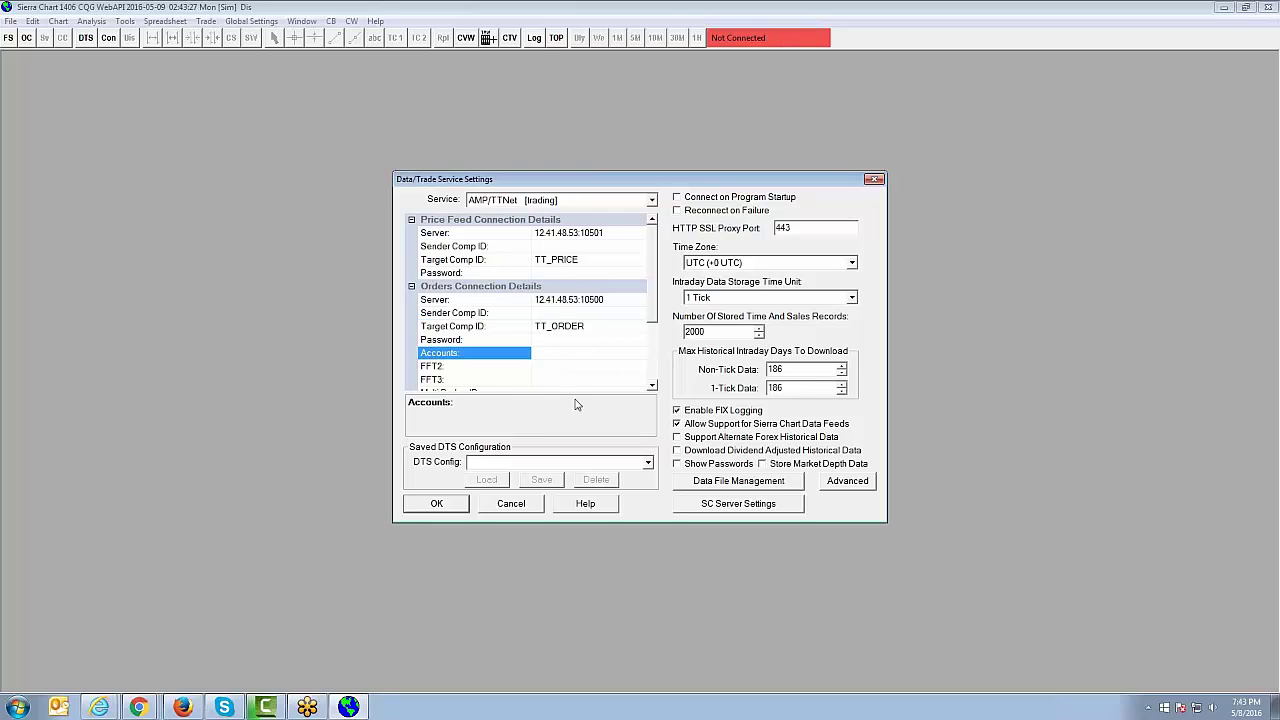
pyautogui.click(549, 340)
pyautogui.click(549, 273)
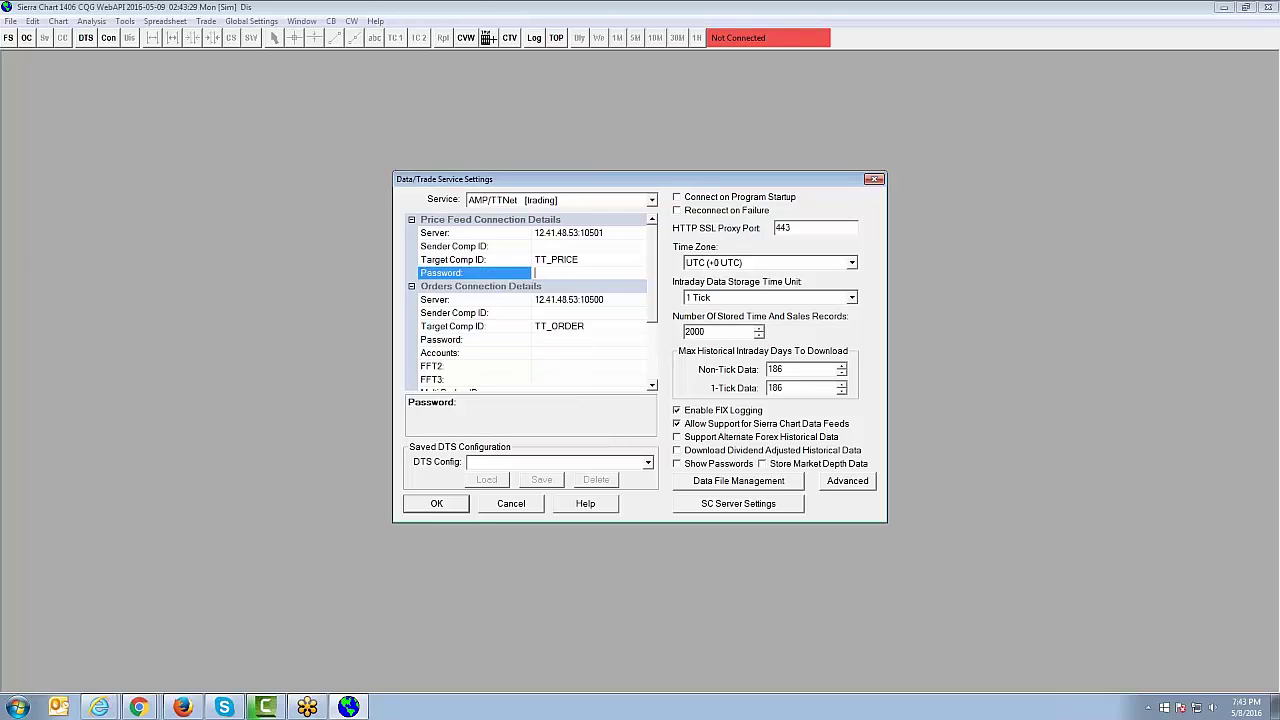
pyautogui.click(556, 340)
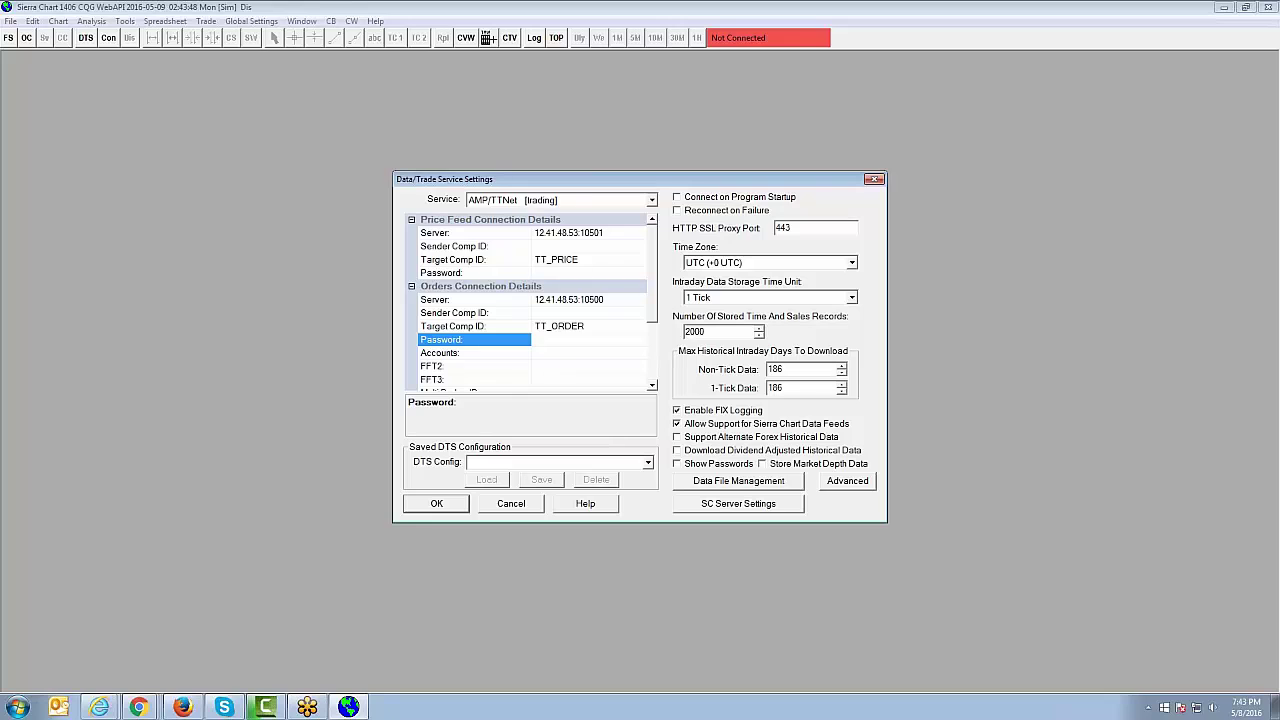
# Reselect AMP/TTNet [trading] as the service, review its credential and account fields, and cancel the settings.
pyautogui.click(650, 201)
pyautogui.click(576, 213)
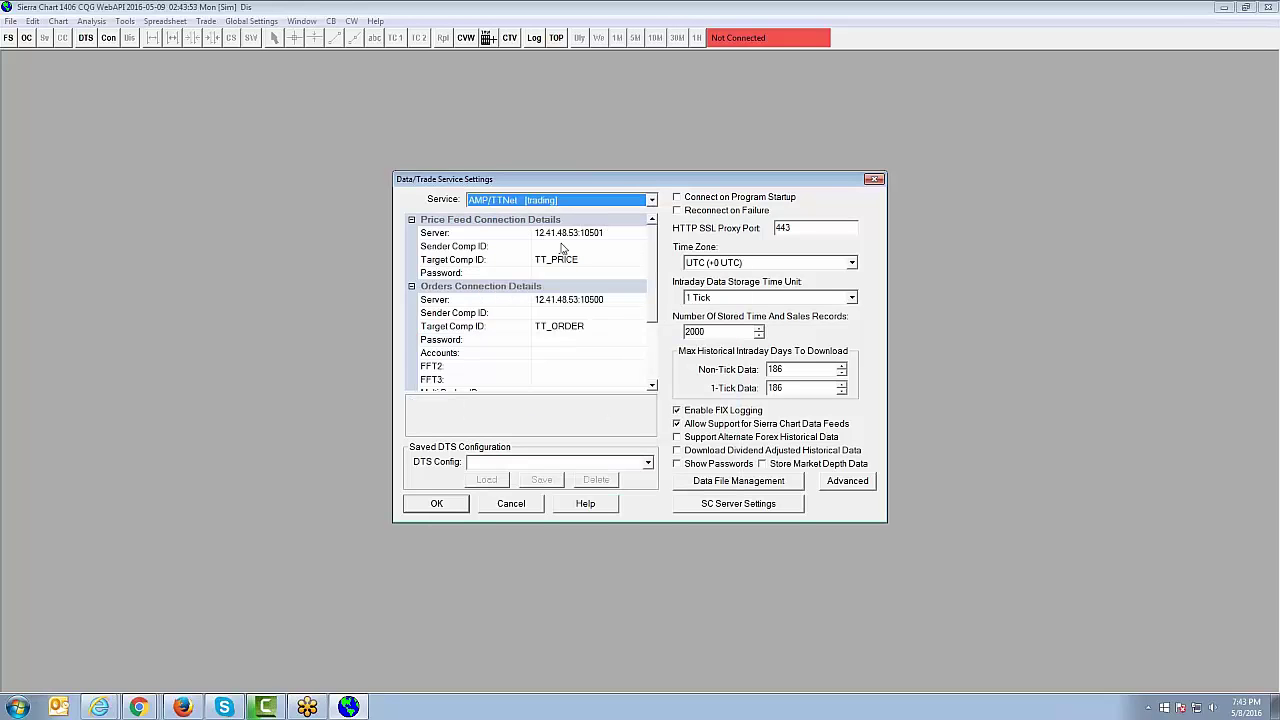
pyautogui.click(560, 247)
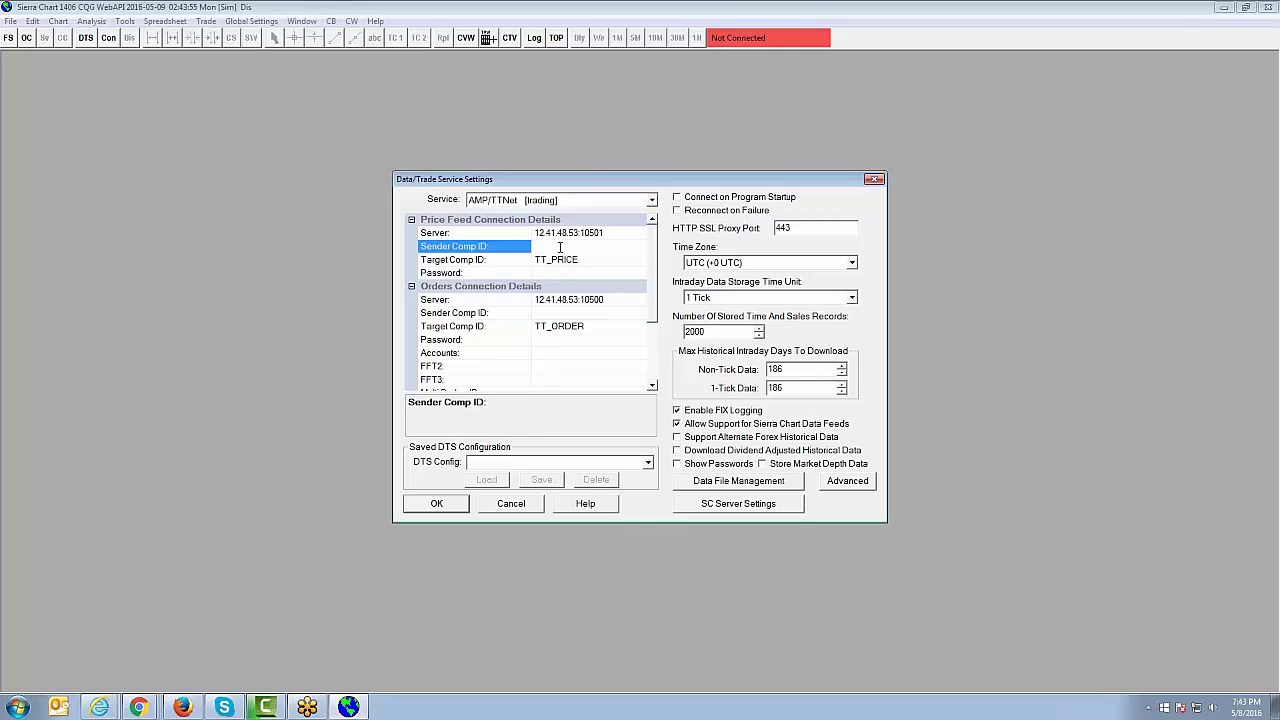
pyautogui.click(561, 276)
pyautogui.click(470, 356)
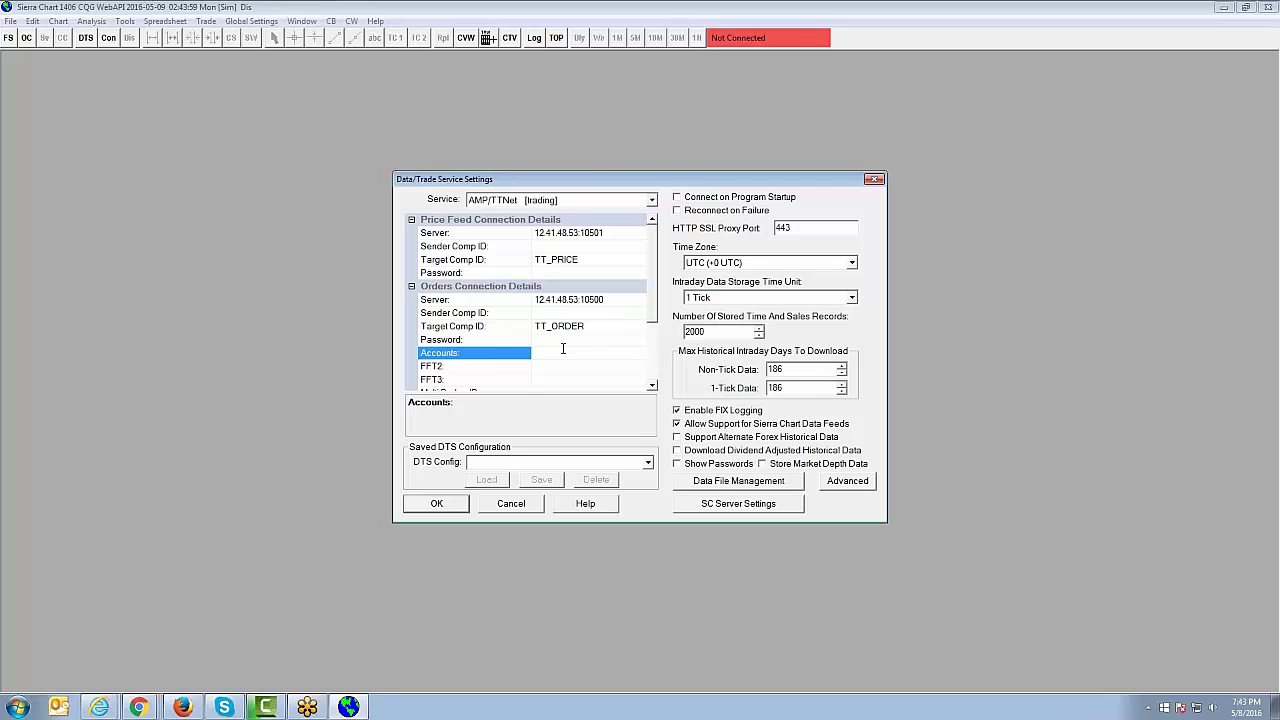
pyautogui.click(482, 508)
pyautogui.click(10, 21)
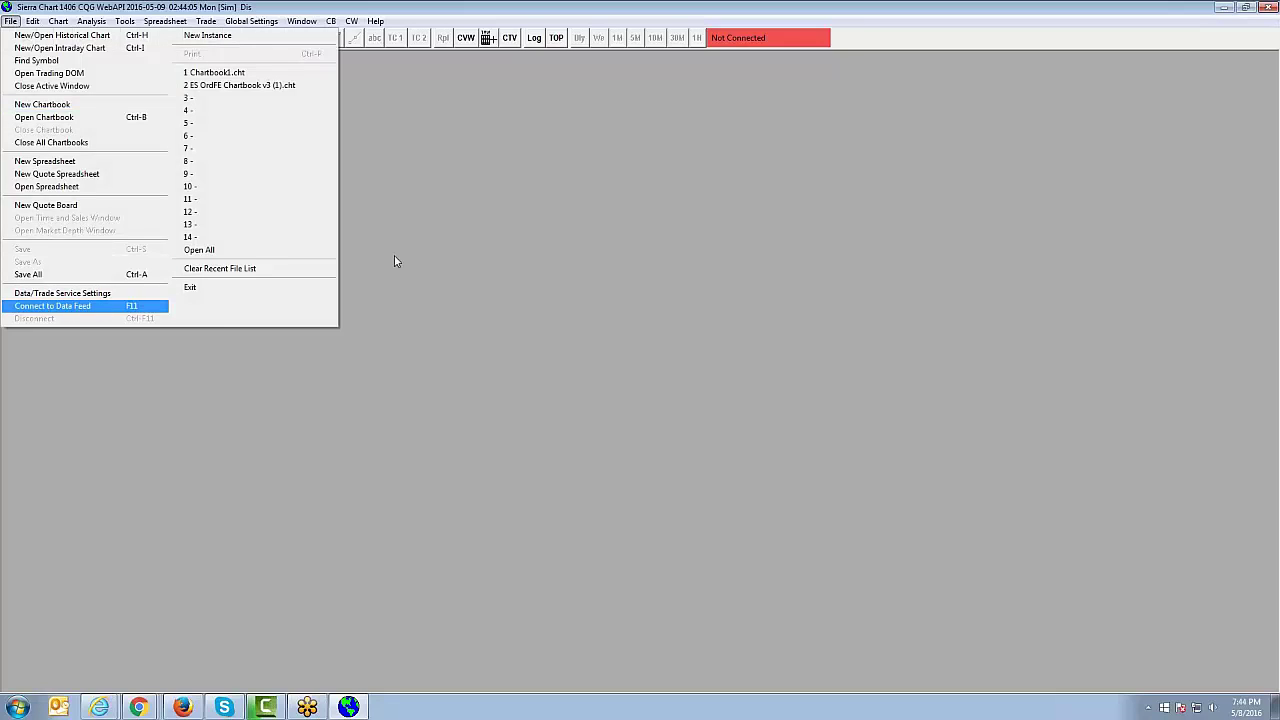
pyautogui.click(445, 248)
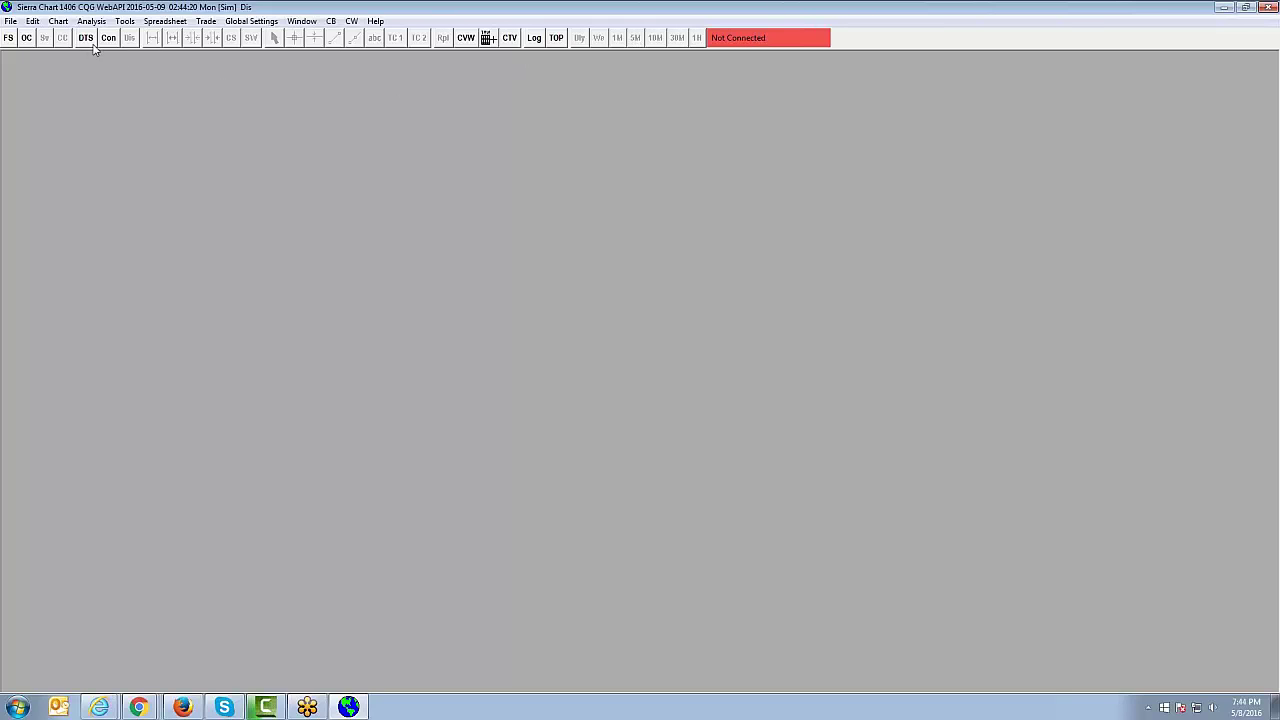
# Reopen the Data/Trade Service Settings and select Rithmic Trading [trading] as the service.
pyautogui.click(12, 21)
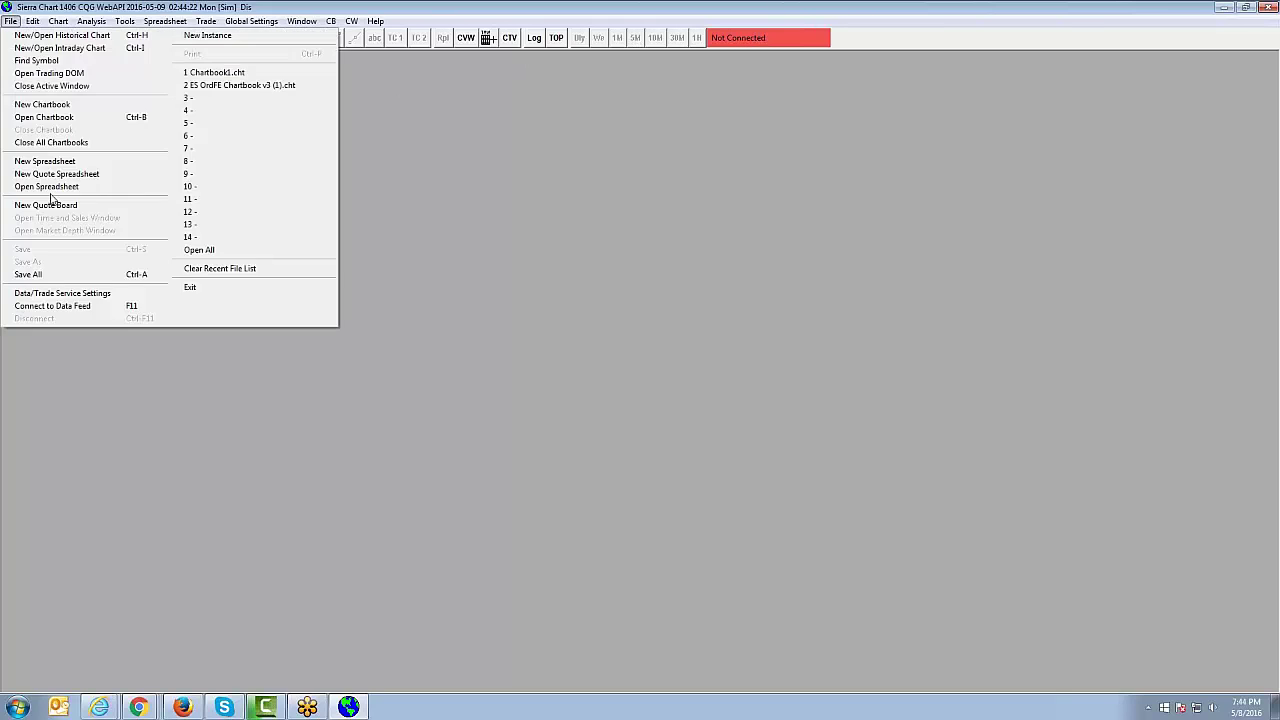
pyautogui.click(63, 293)
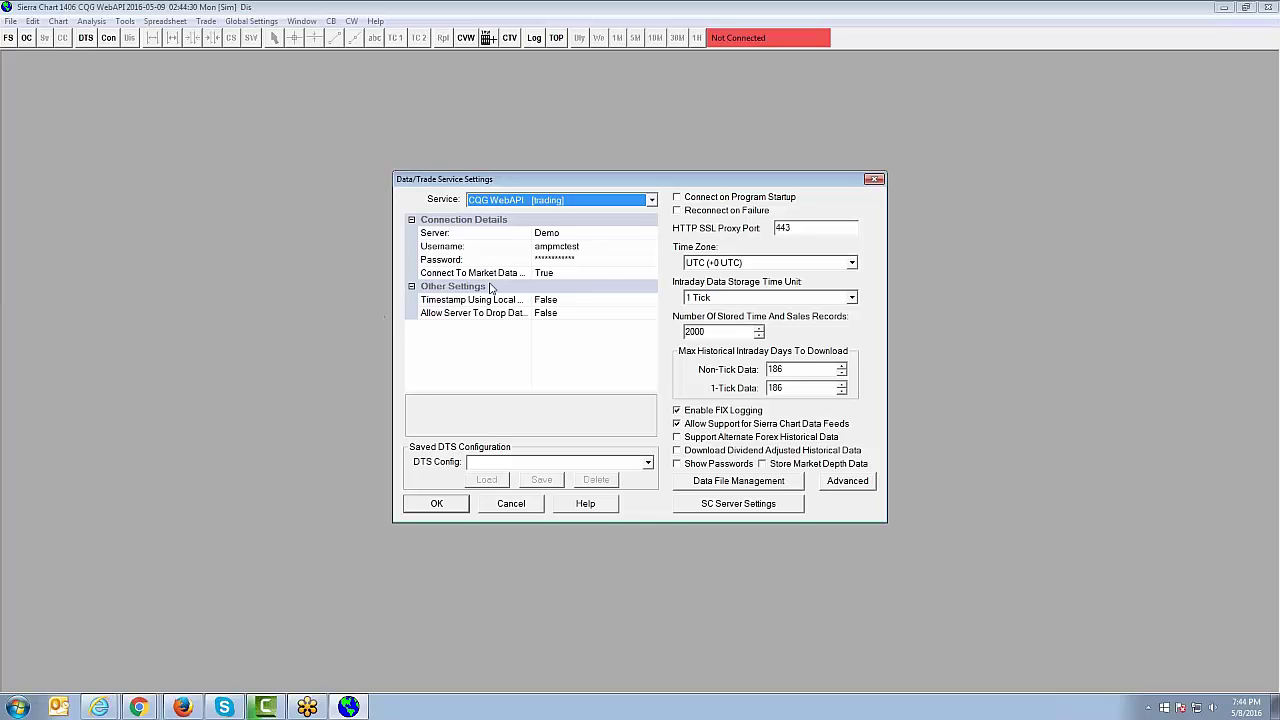
pyautogui.click(651, 201)
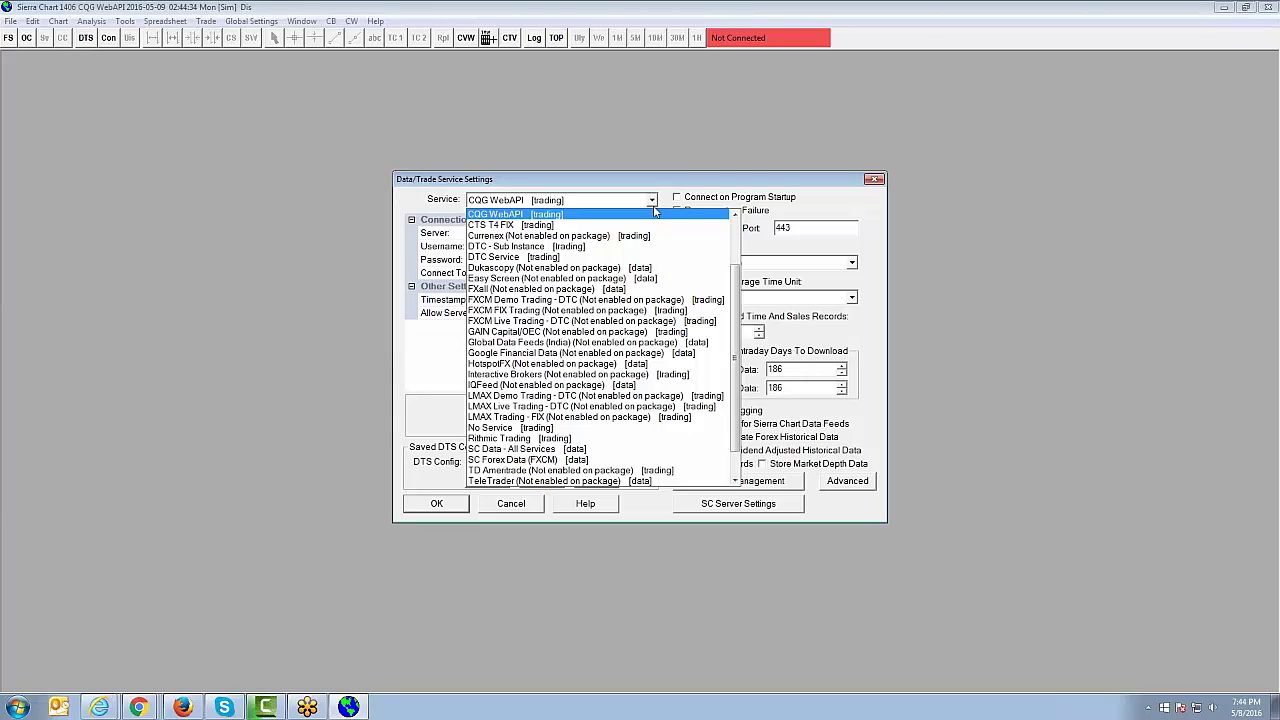
pyautogui.moveTo(733, 291)
pyautogui.mouseDown()
pyautogui.moveTo(737, 243)
pyautogui.moveTo(741, 306)
pyautogui.mouseUp()
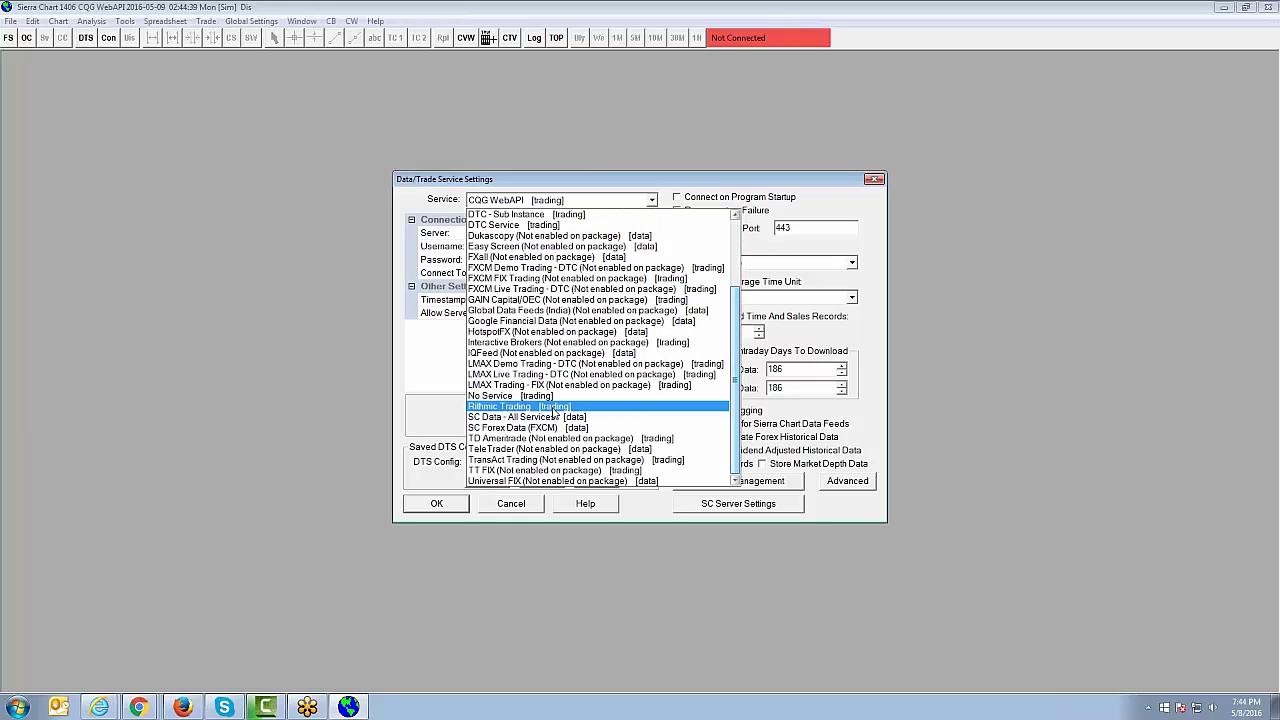
pyautogui.click(552, 408)
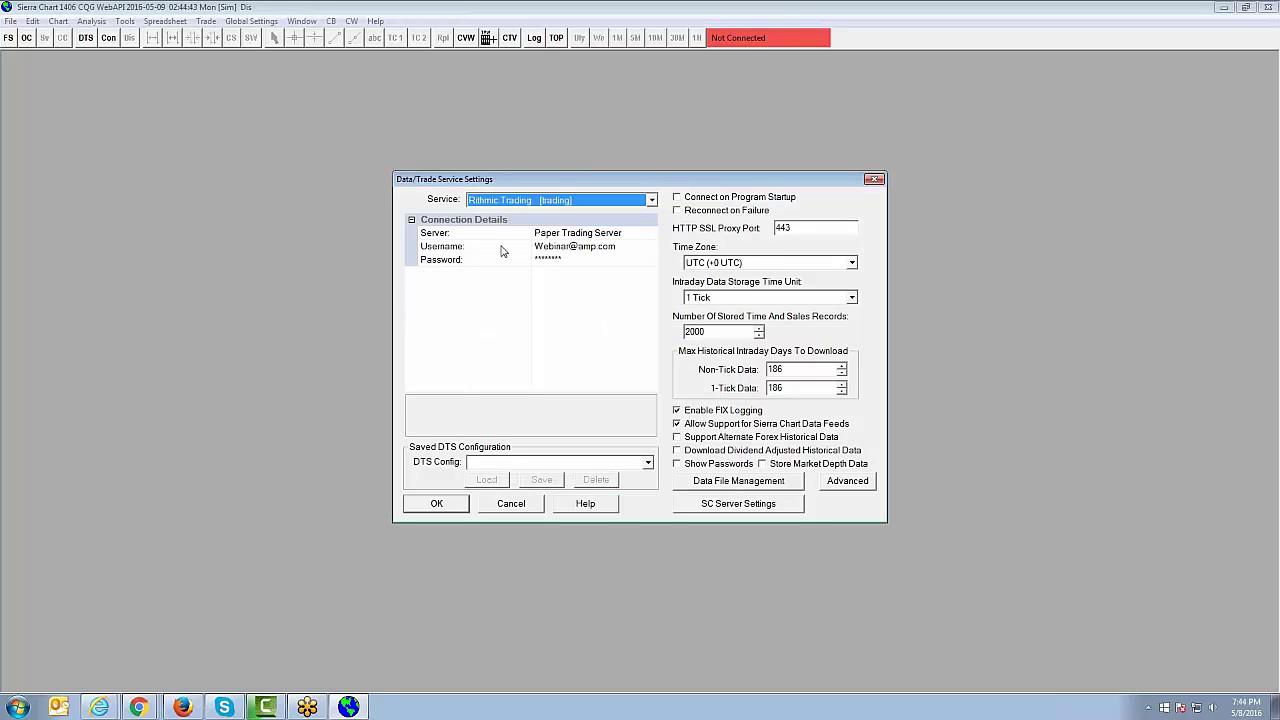
# Set the Rithmic server to Rithmic 01 - US, review the other server options, and cancel the settings.
pyautogui.click(643, 230)
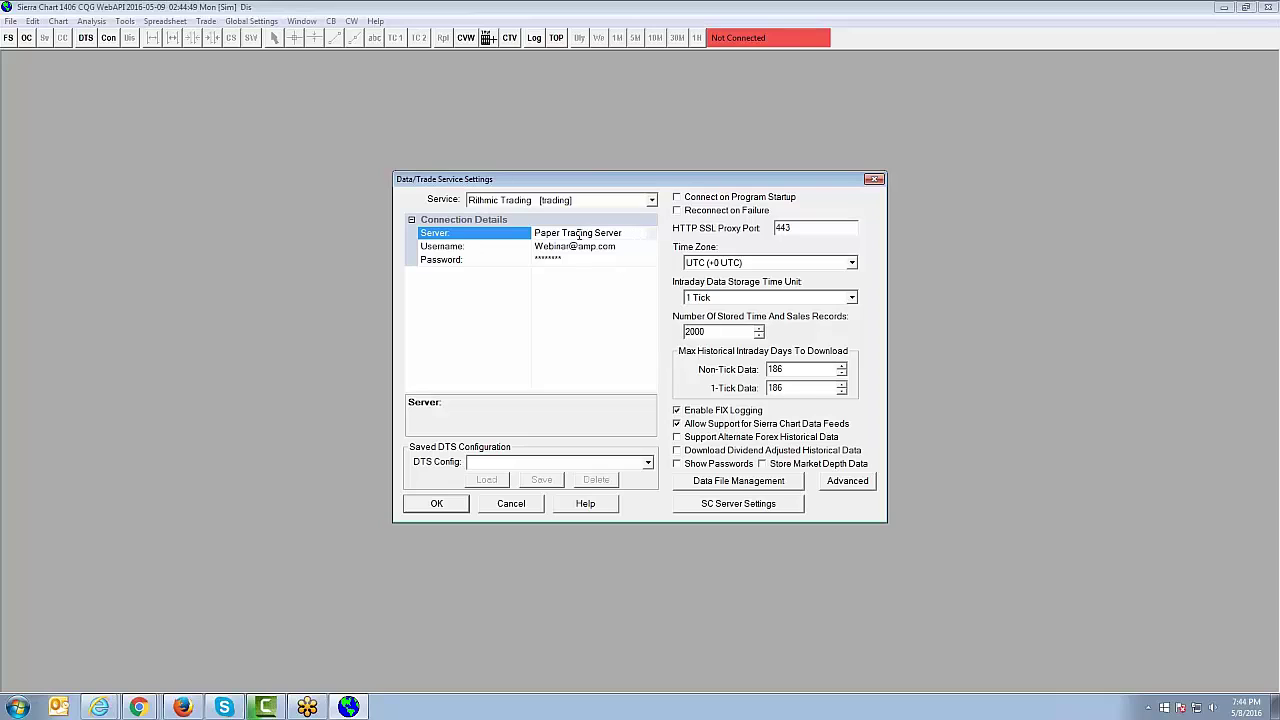
pyautogui.click(650, 239)
pyautogui.click(596, 250)
pyautogui.click(650, 233)
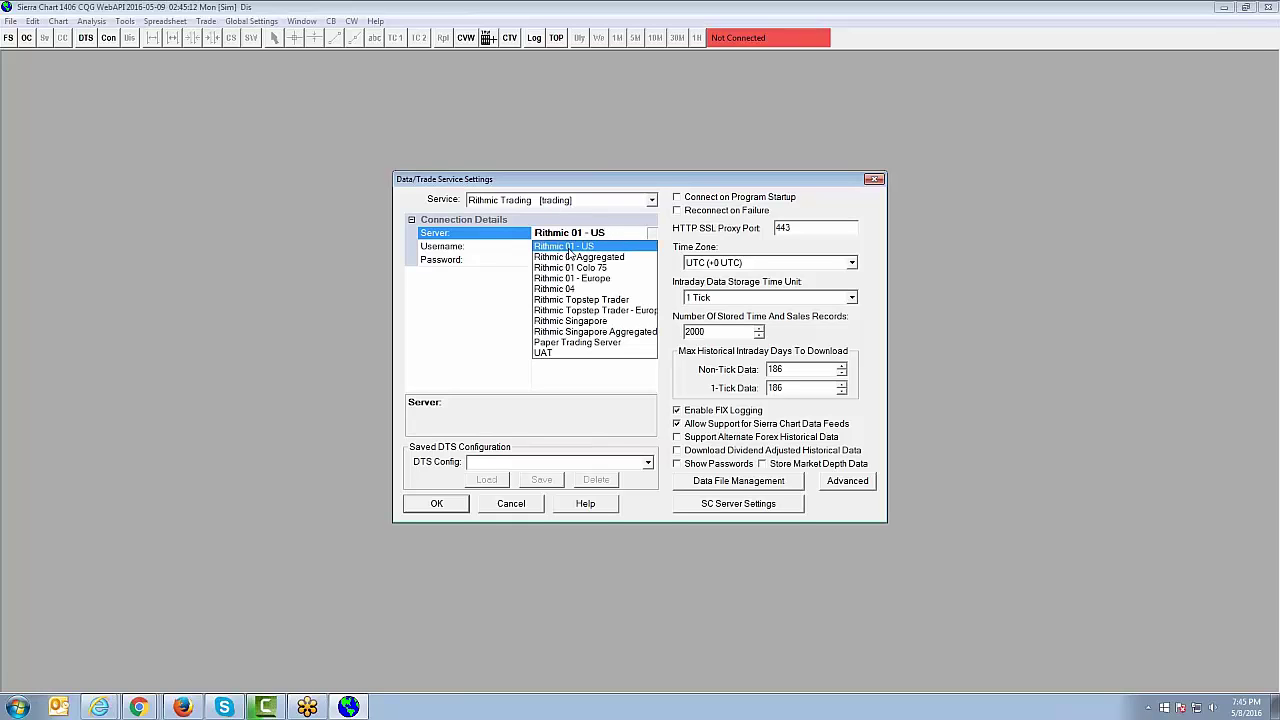
pyautogui.click(604, 190)
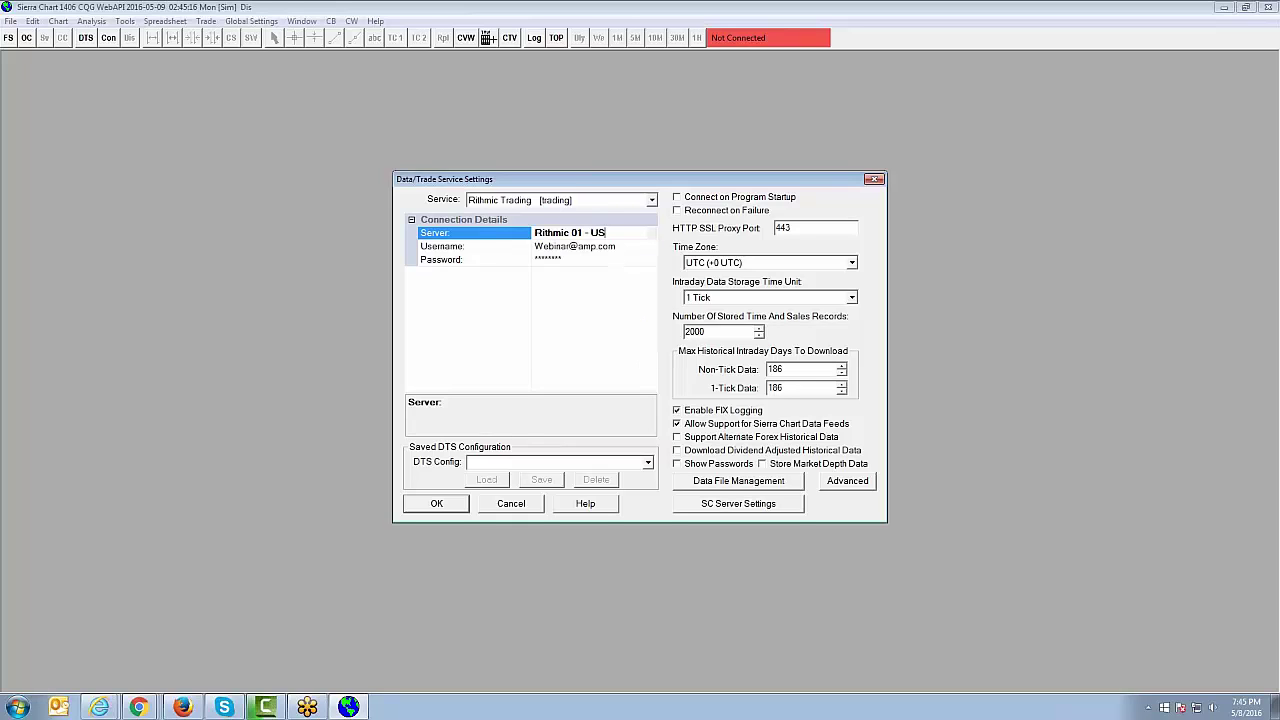
pyautogui.click(630, 233)
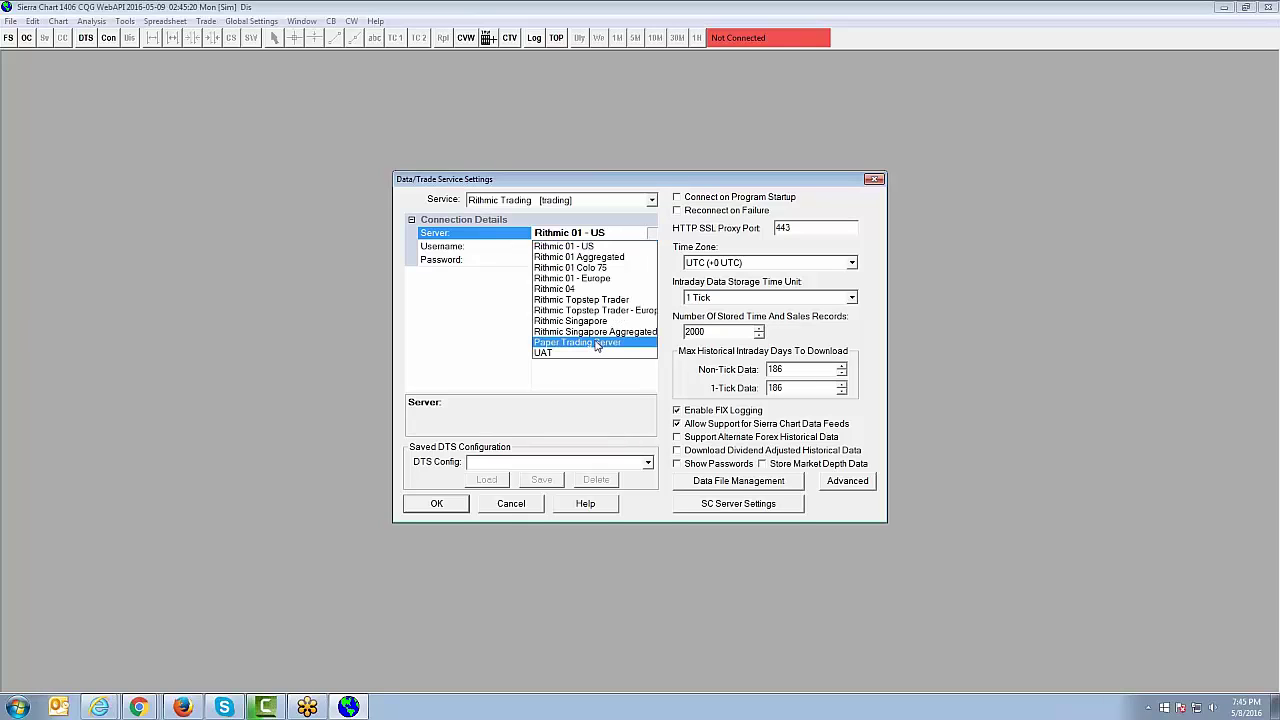
pyautogui.click(654, 185)
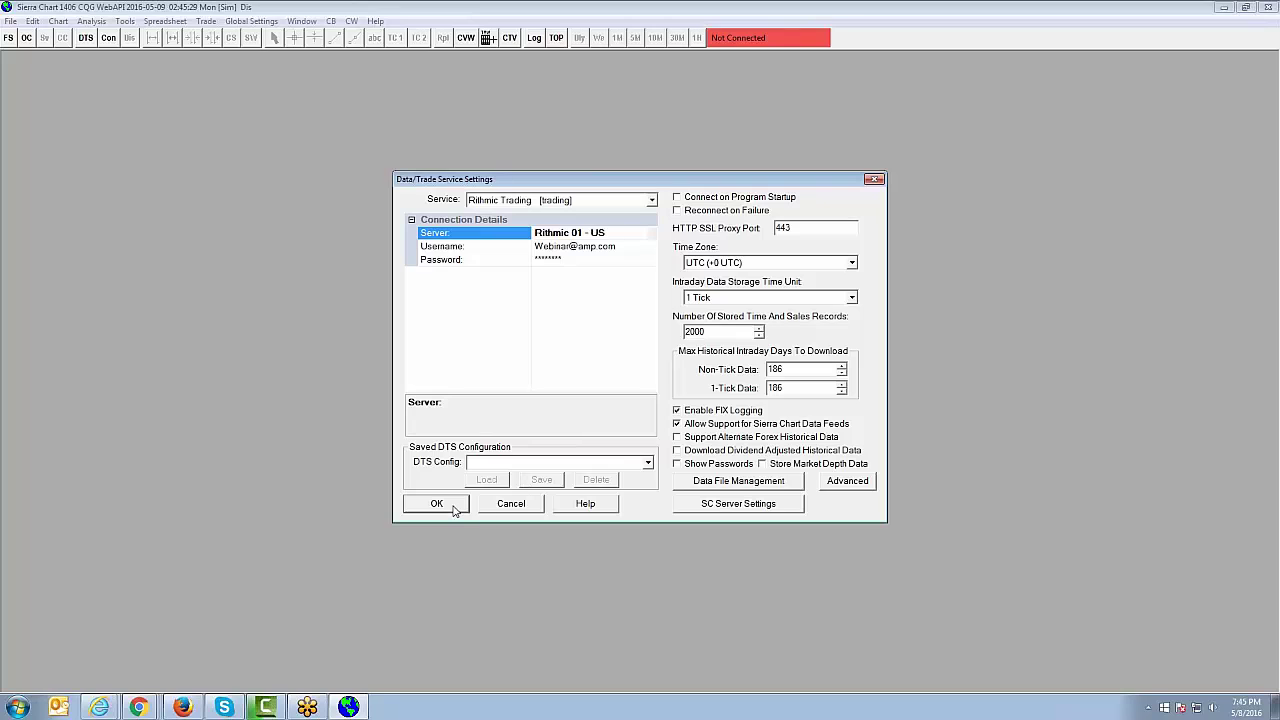
pyautogui.click(506, 506)
pyautogui.click(11, 22)
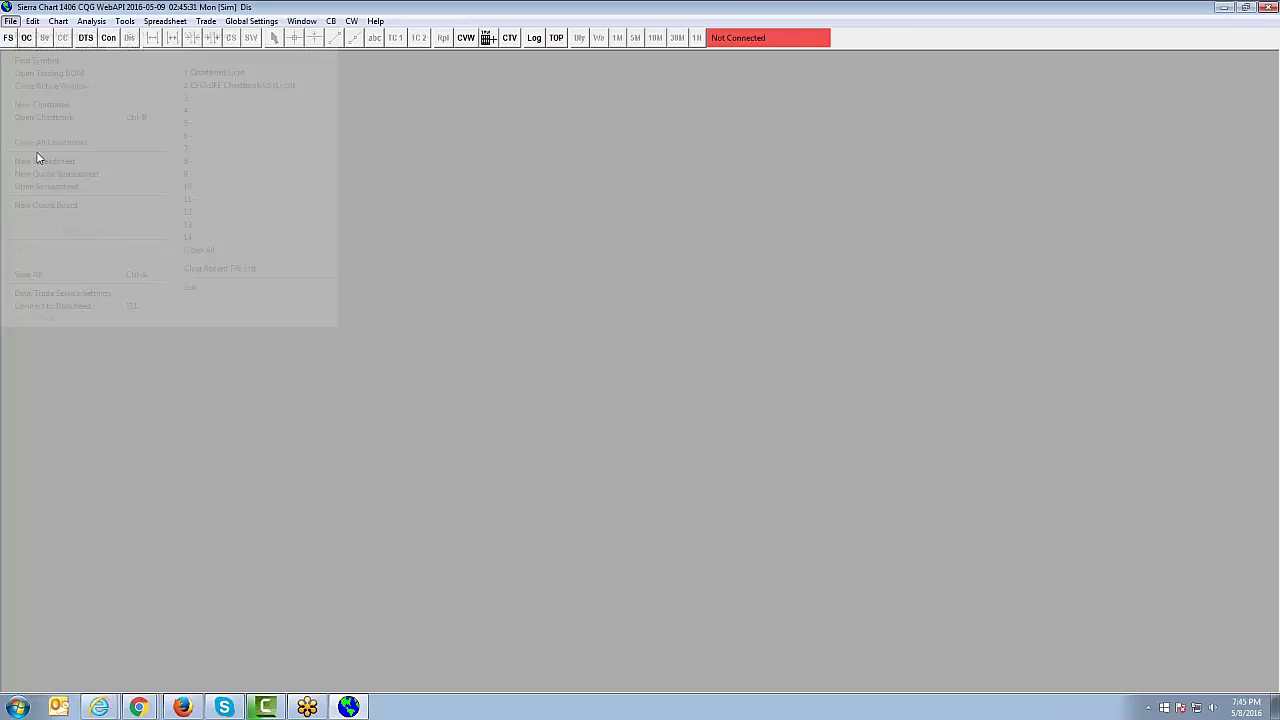
pyautogui.click(52, 305)
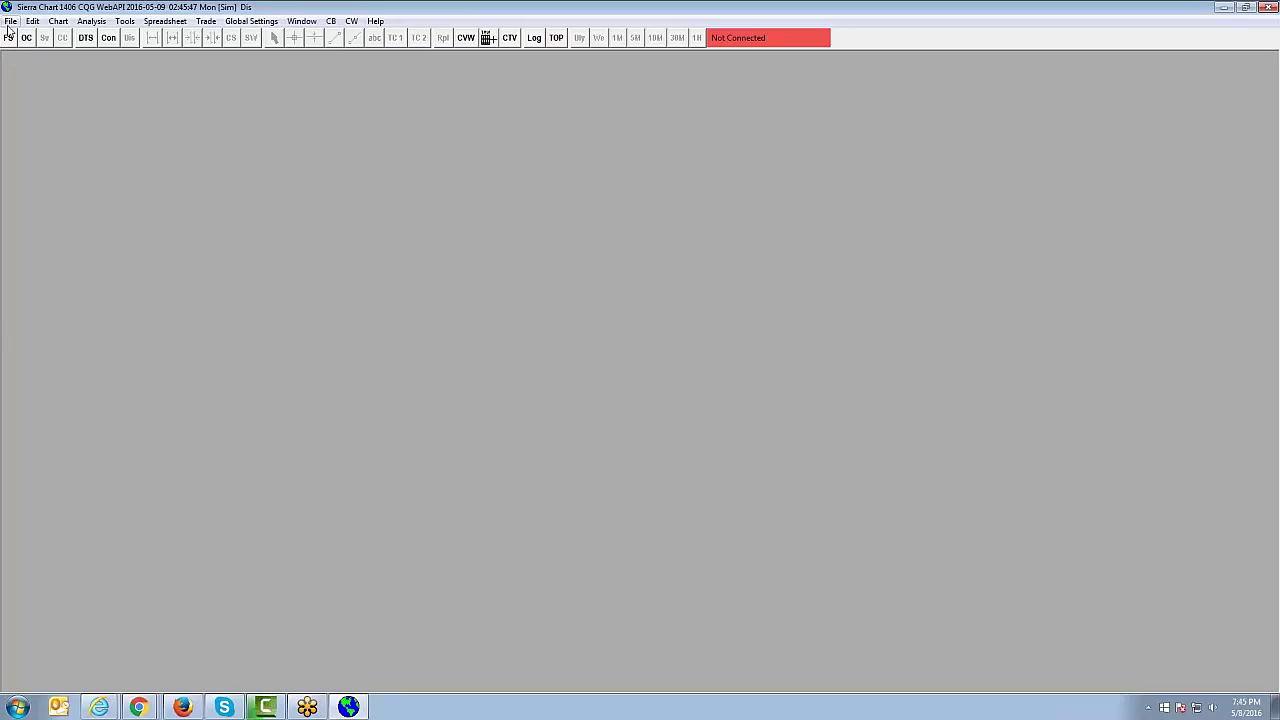
# Reopen the Data/Trade Service Settings and select CQG FIX Trading [trading] as the service.
pyautogui.click(10, 21)
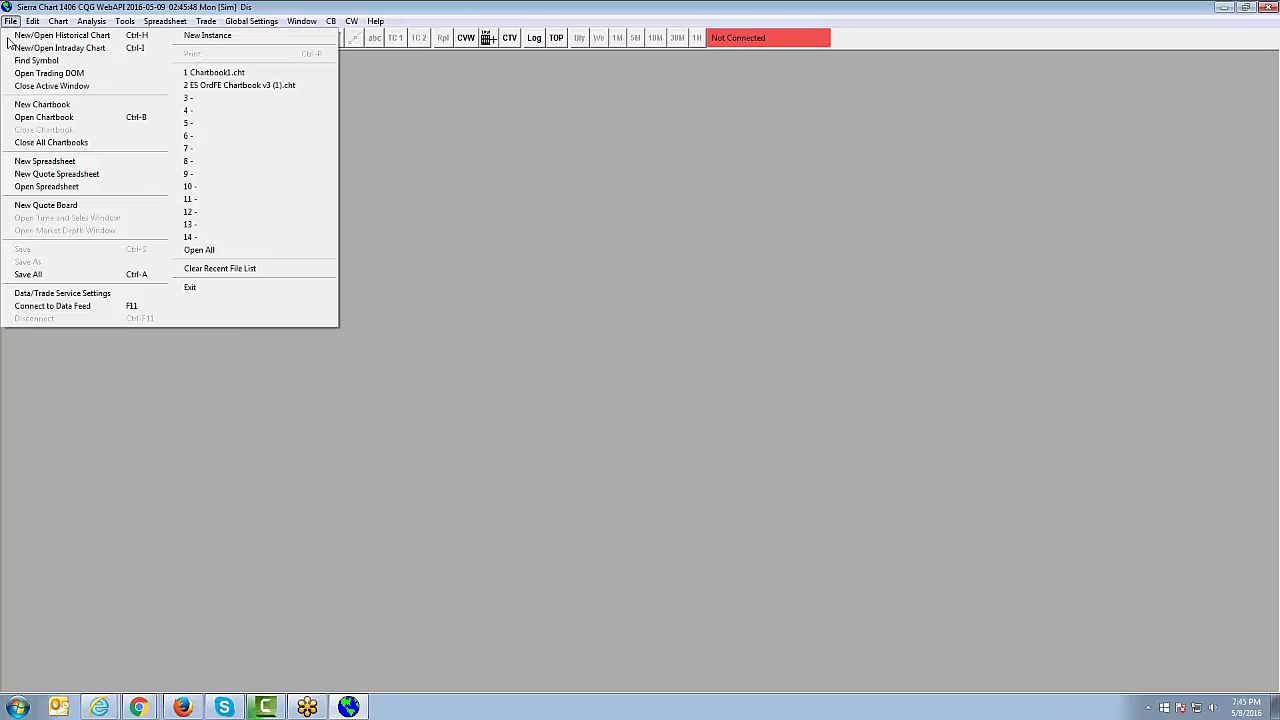
pyautogui.click(62, 293)
pyautogui.moveTo(643, 179); pyautogui.dragTo(566, 179)
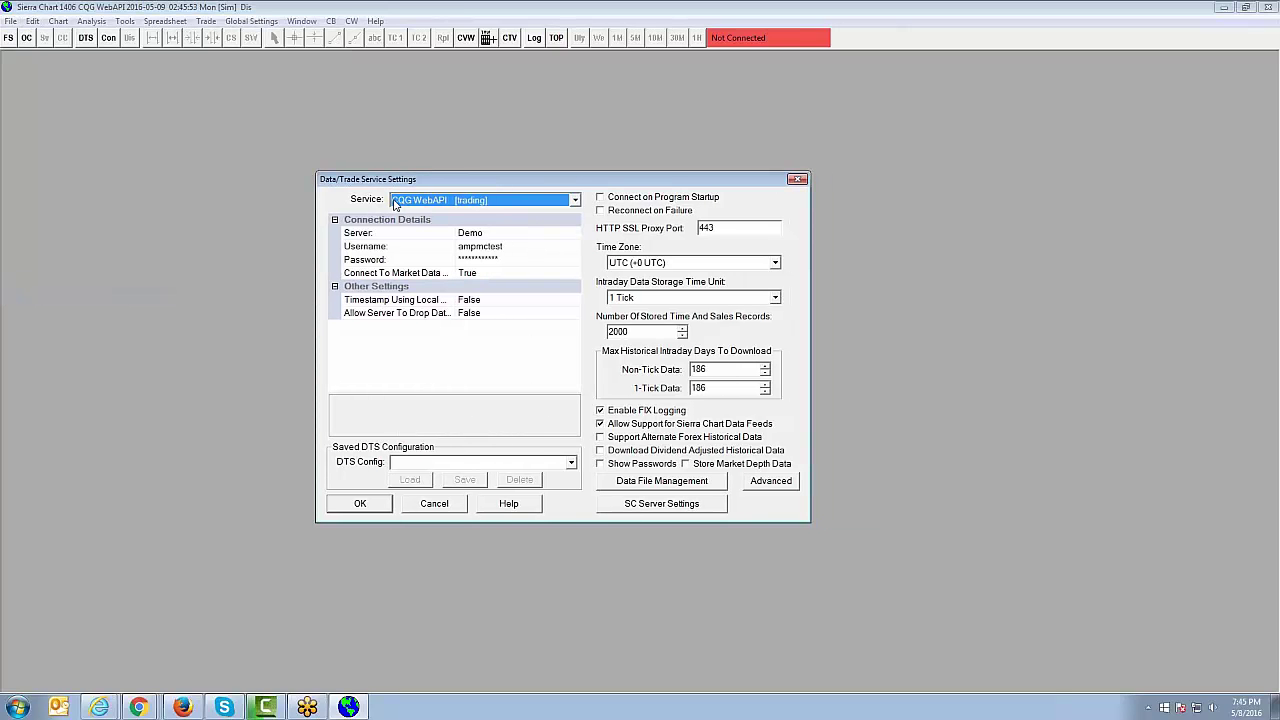
pyautogui.click(578, 204)
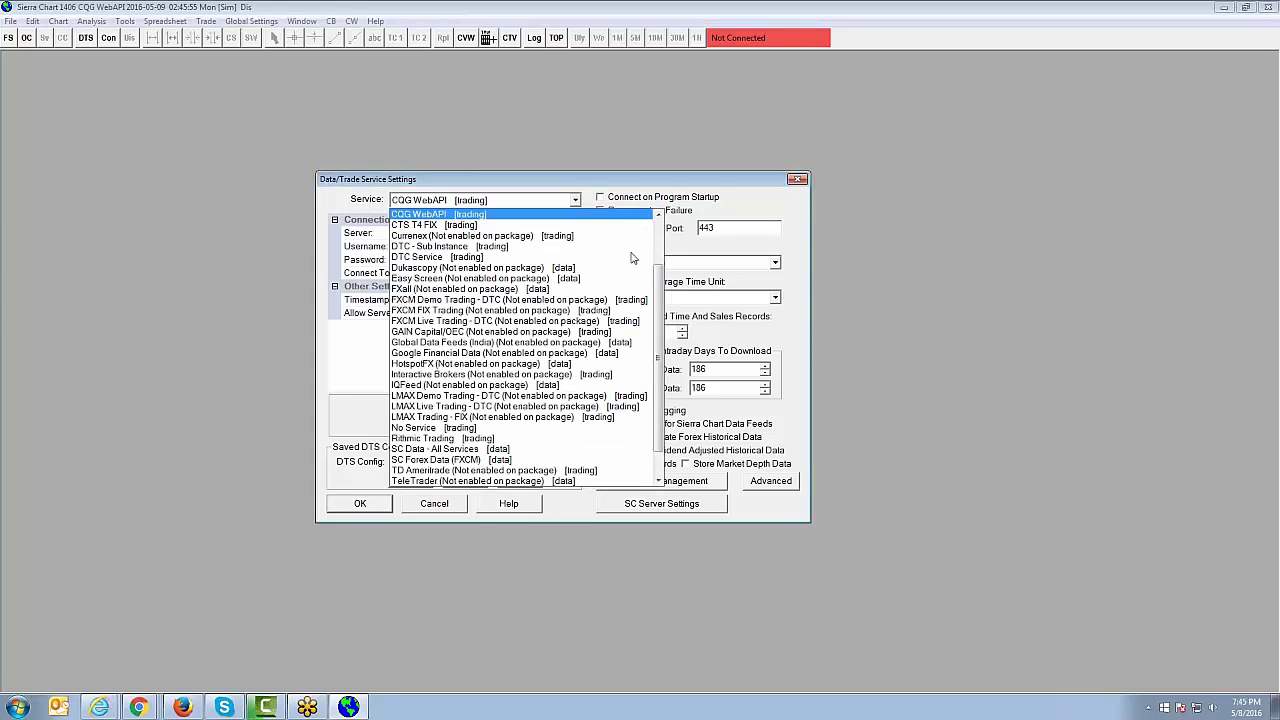
pyautogui.moveTo(661, 278); pyautogui.dragTo(656, 237)
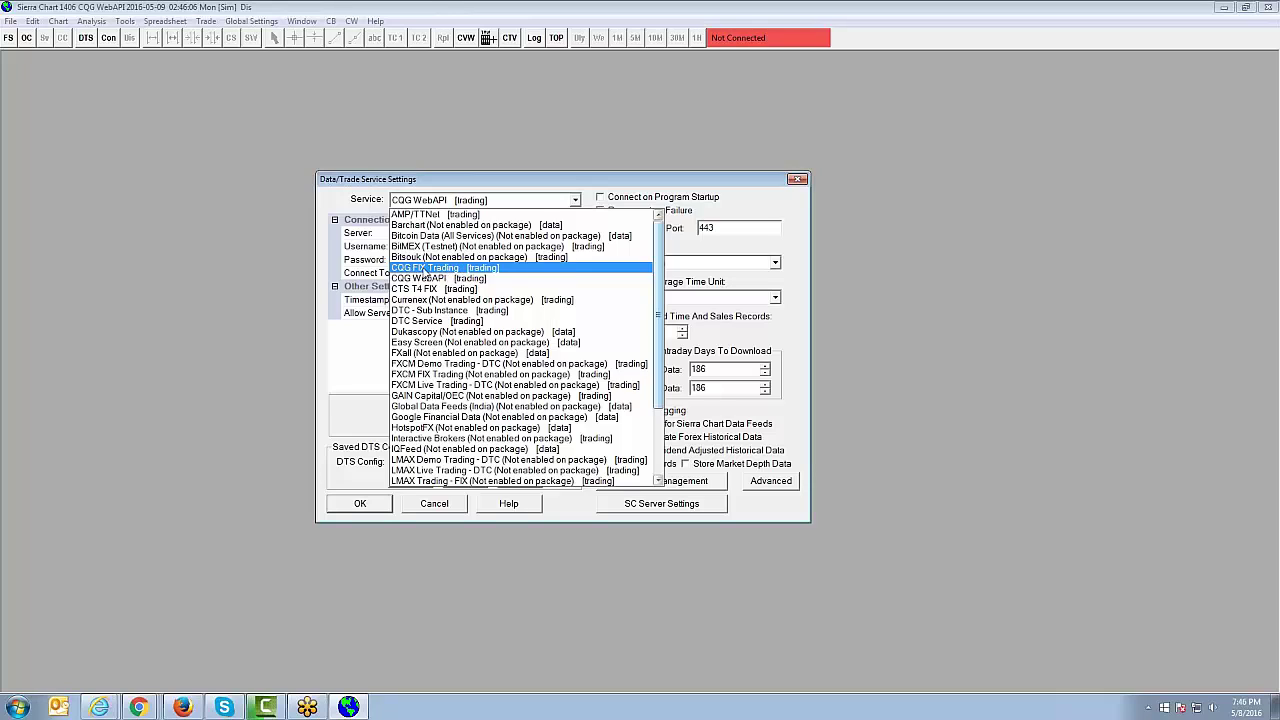
pyautogui.click(426, 270)
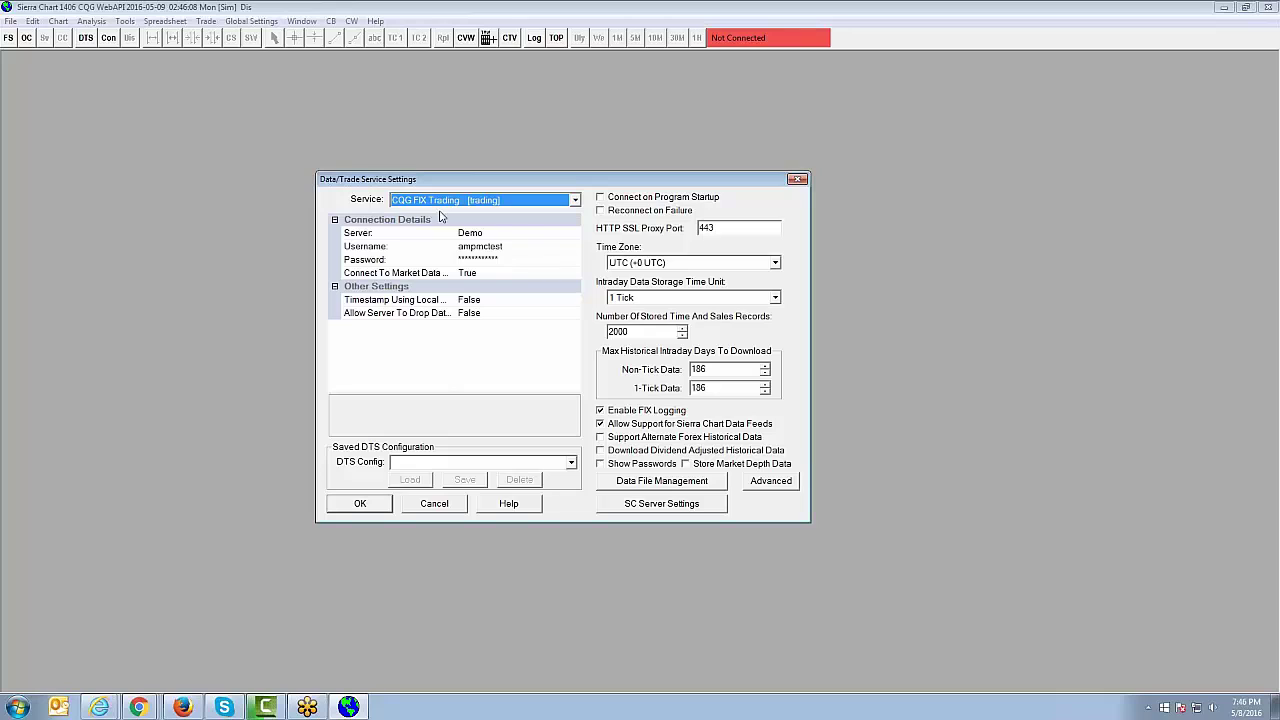
# Set the CQG FIX Trading server to Live and go over the username field.
pyautogui.click(516, 234)
pyautogui.click(576, 233)
pyautogui.click(478, 258)
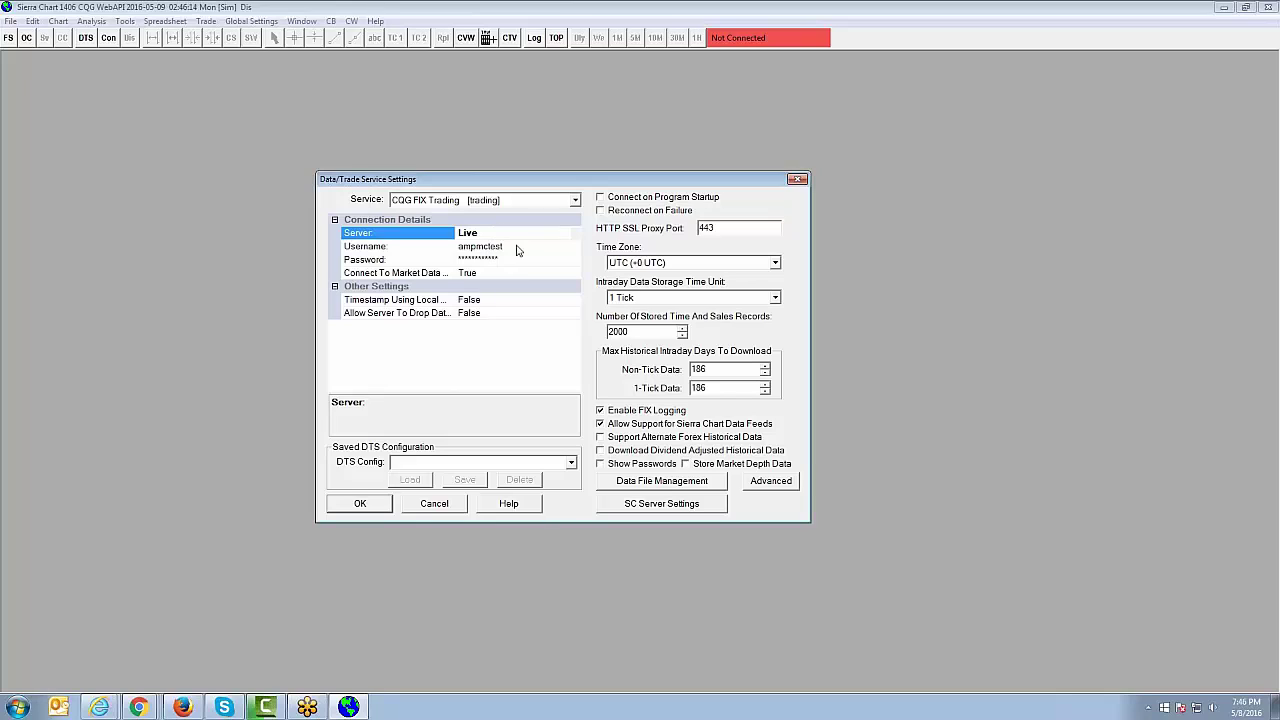
pyautogui.click(518, 249)
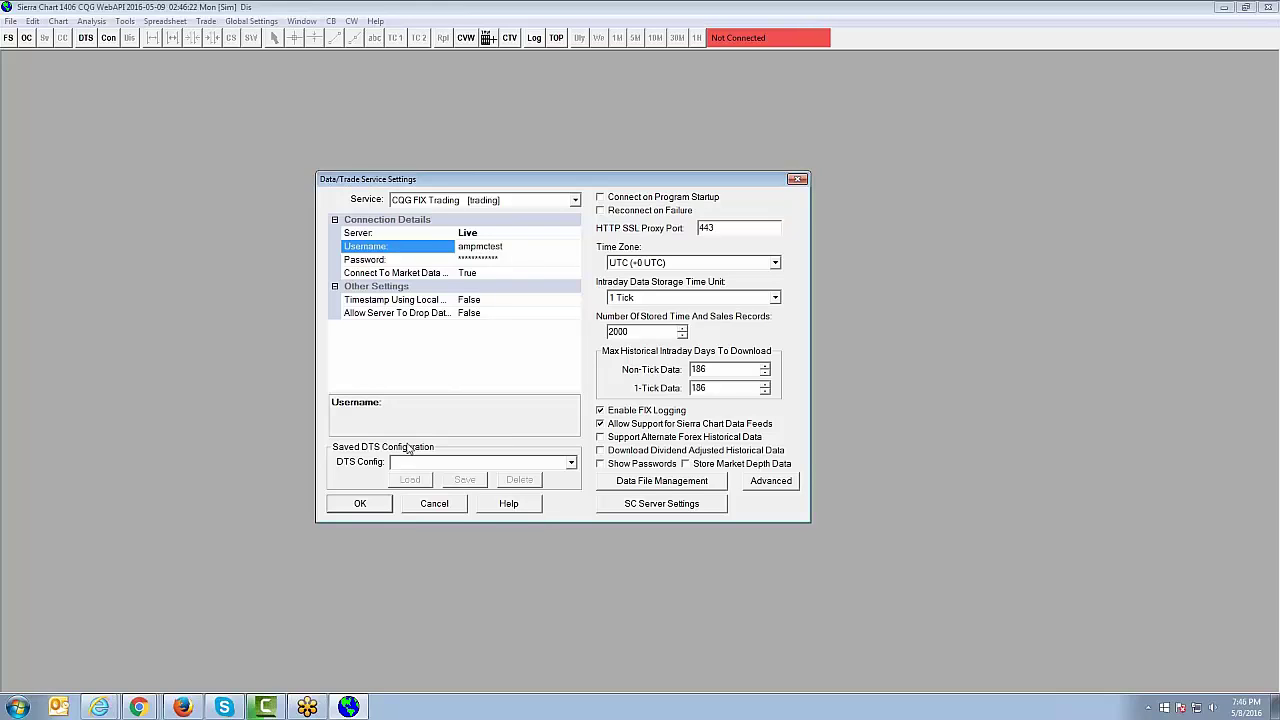
# Save the service settings and connect to the data feed.
pyautogui.click(365, 503)
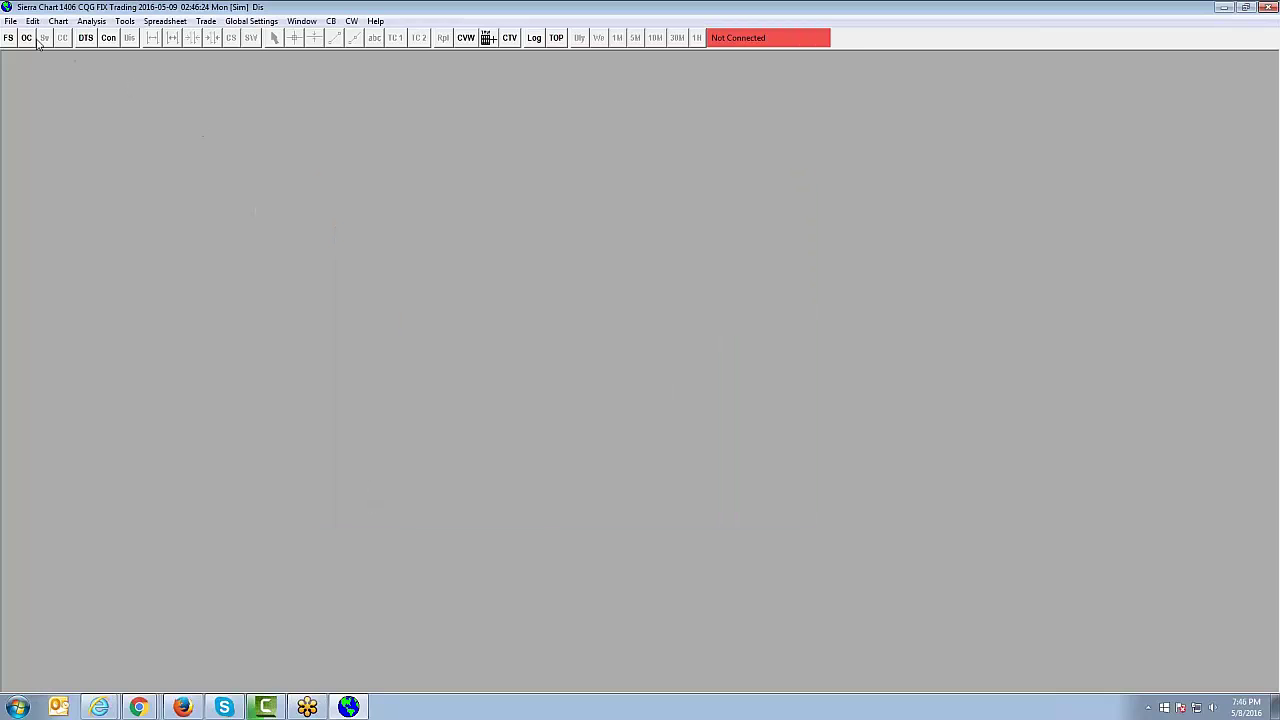
pyautogui.click(10, 21)
pyautogui.click(60, 307)
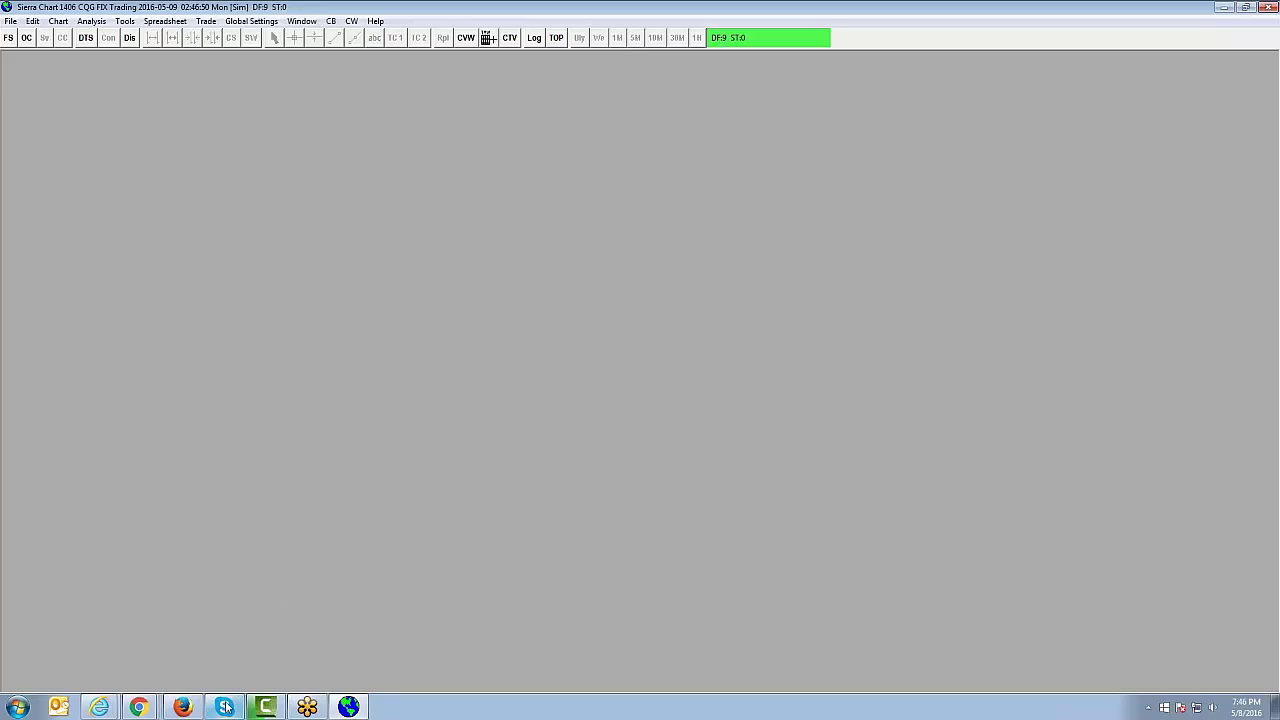
# Find the E-mini S&P 500 June 2016 symbol F.US.EPM16, open its intraday chart, and close the symbol finder.
pyautogui.click(10, 21)
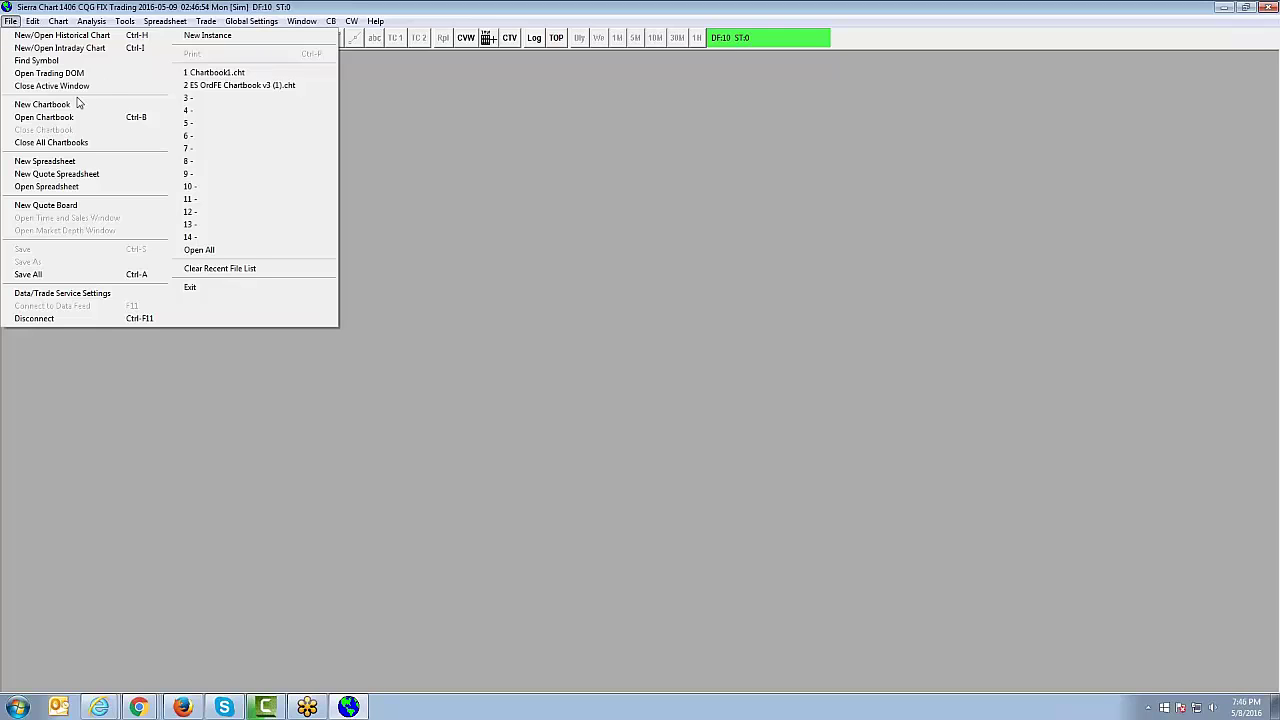
pyautogui.click(38, 63)
pyautogui.moveTo(612, 158); pyautogui.dragTo(556, 165)
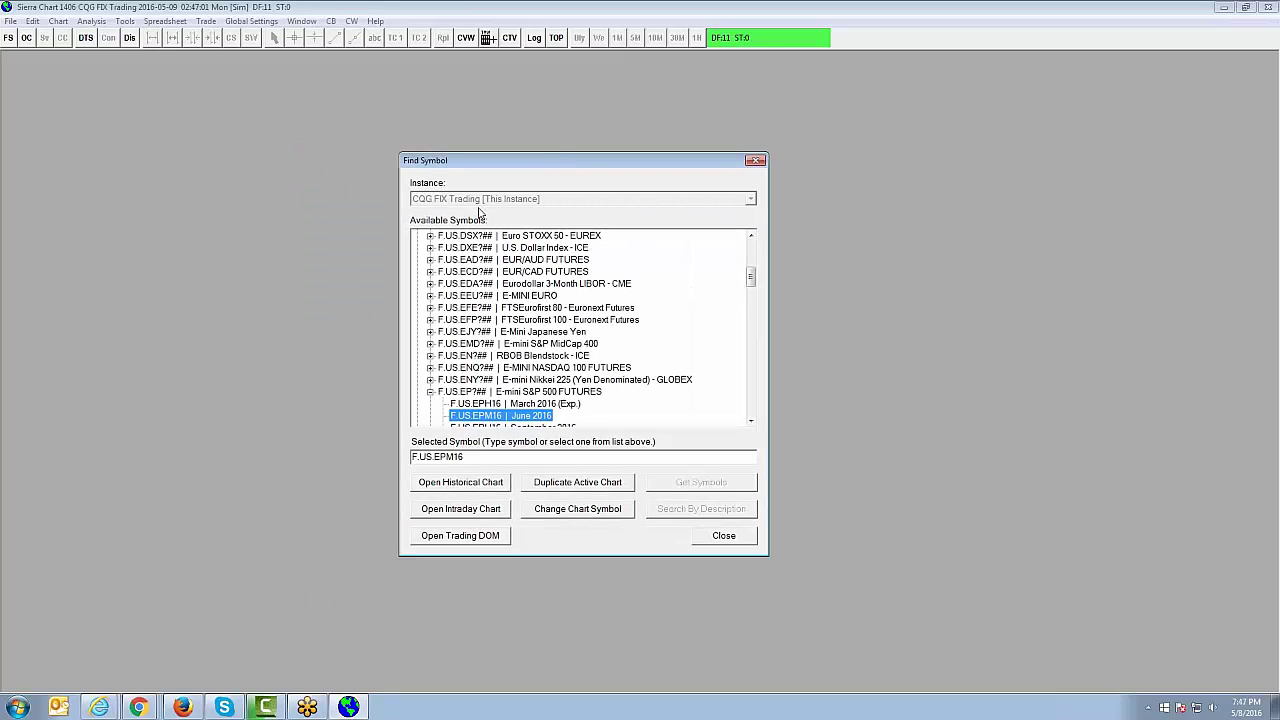
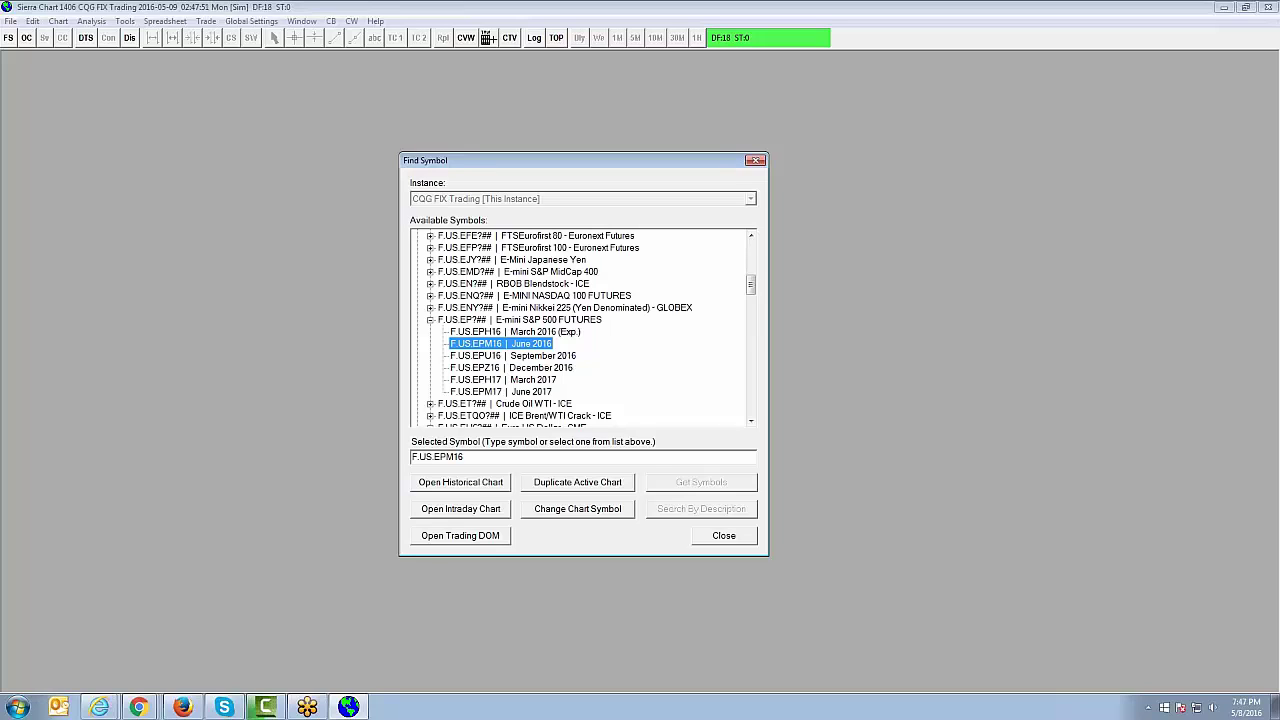
pyautogui.click(453, 512)
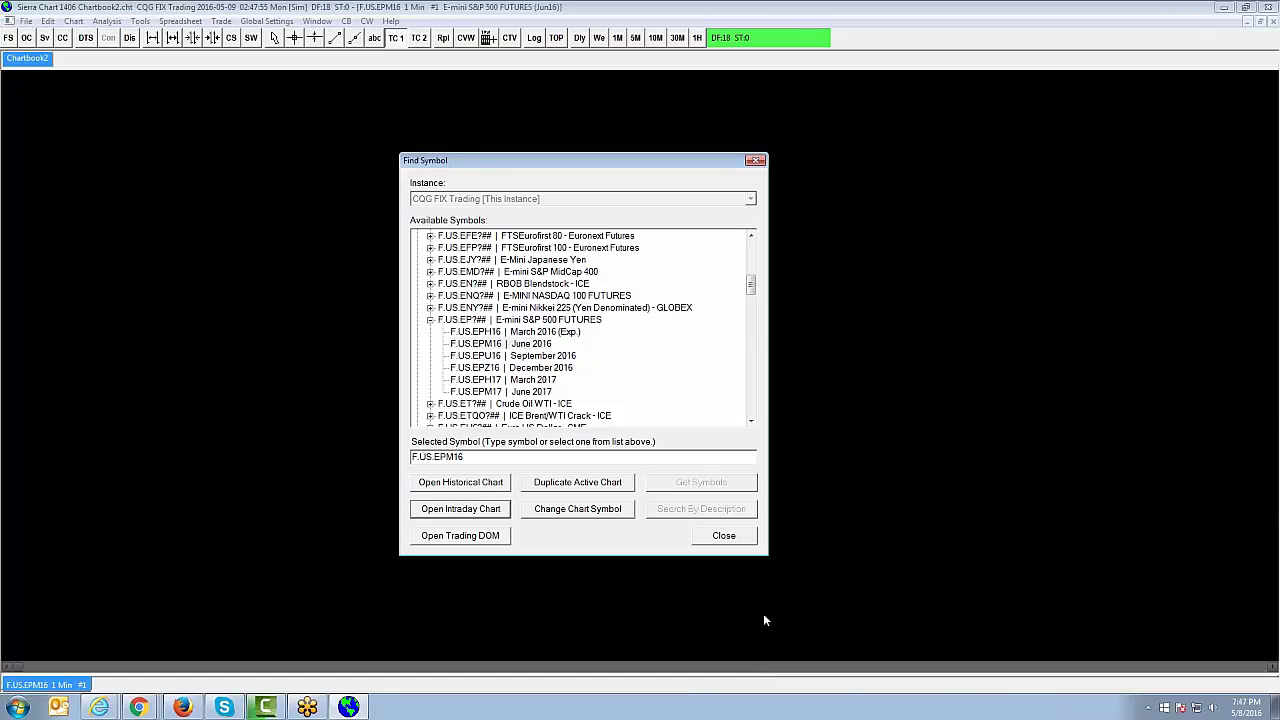
pyautogui.click(724, 536)
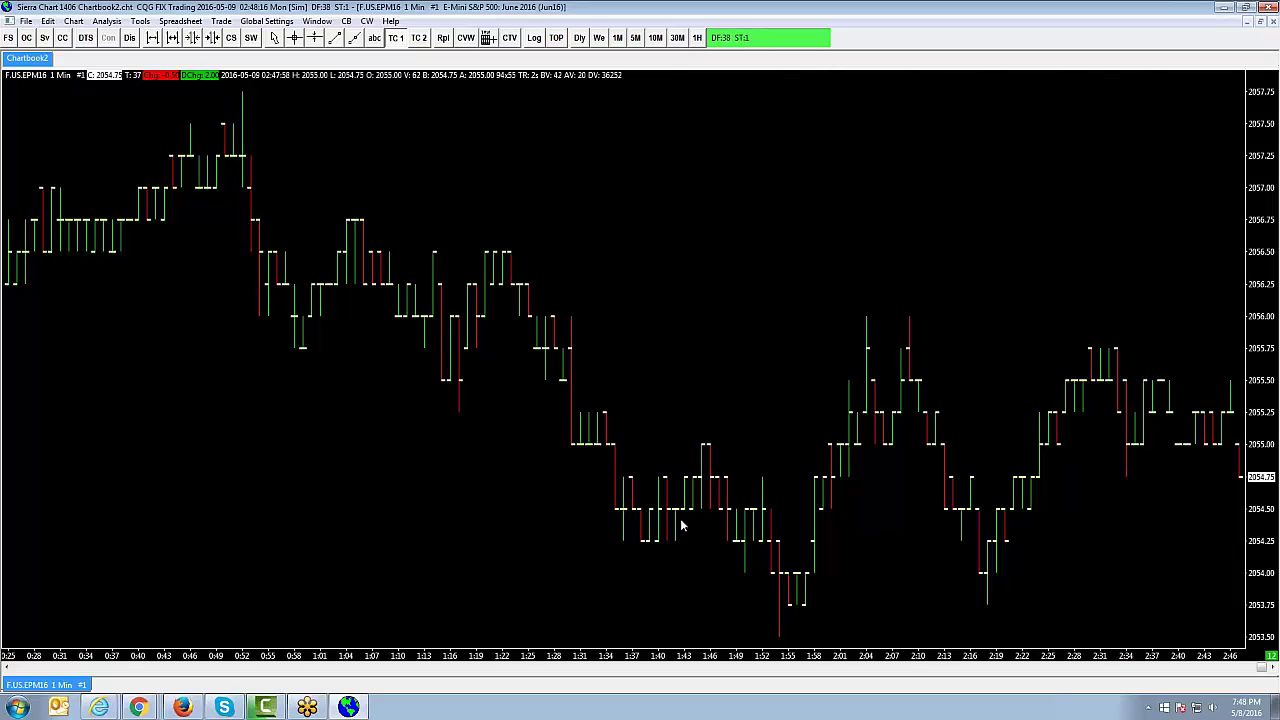
# Open a Trading DOM for the E-mini S&P 500 June 2016 symbol F.US.EPM16 and close the symbol finder.
pyautogui.click(9, 38)
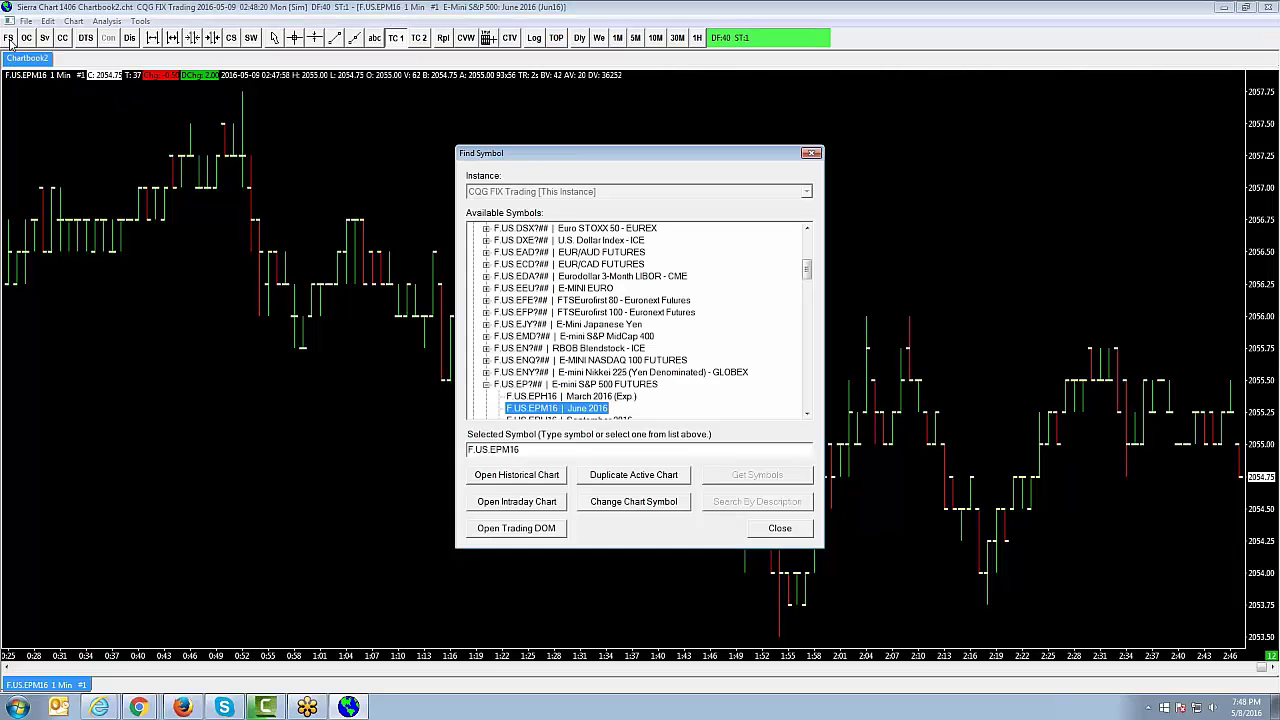
pyautogui.moveTo(617, 157); pyautogui.dragTo(589, 146)
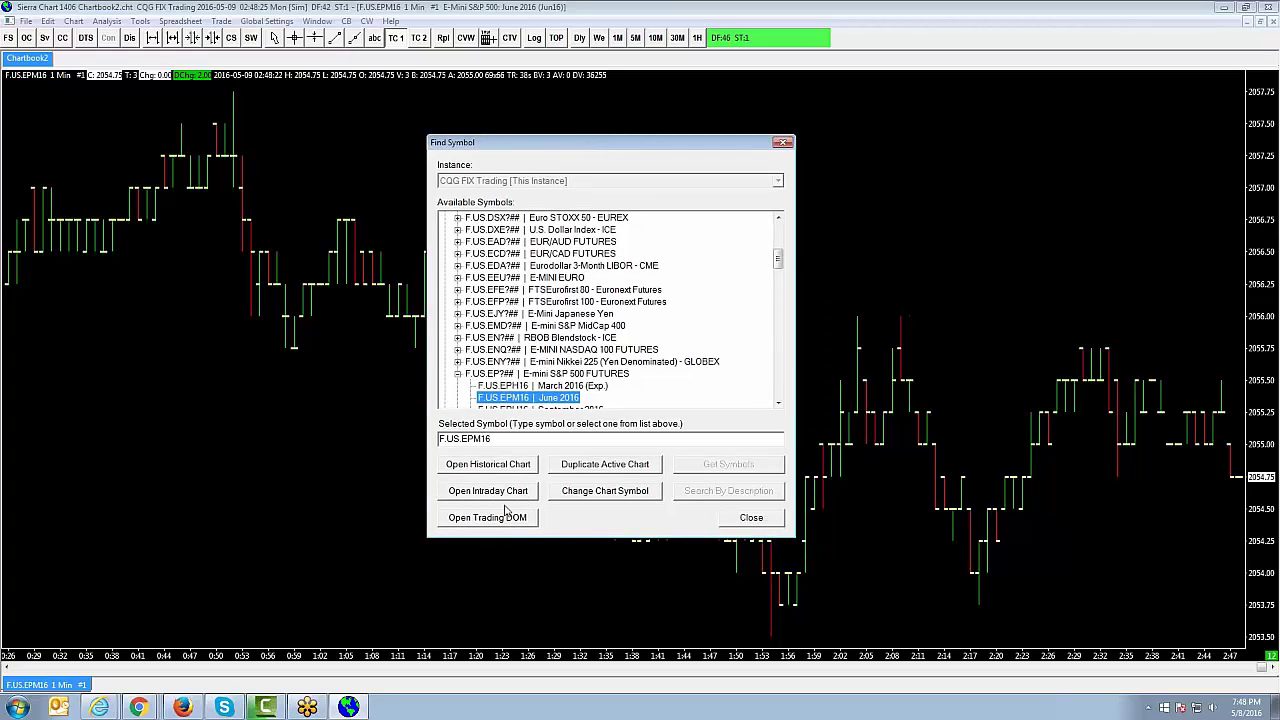
pyautogui.click(503, 519)
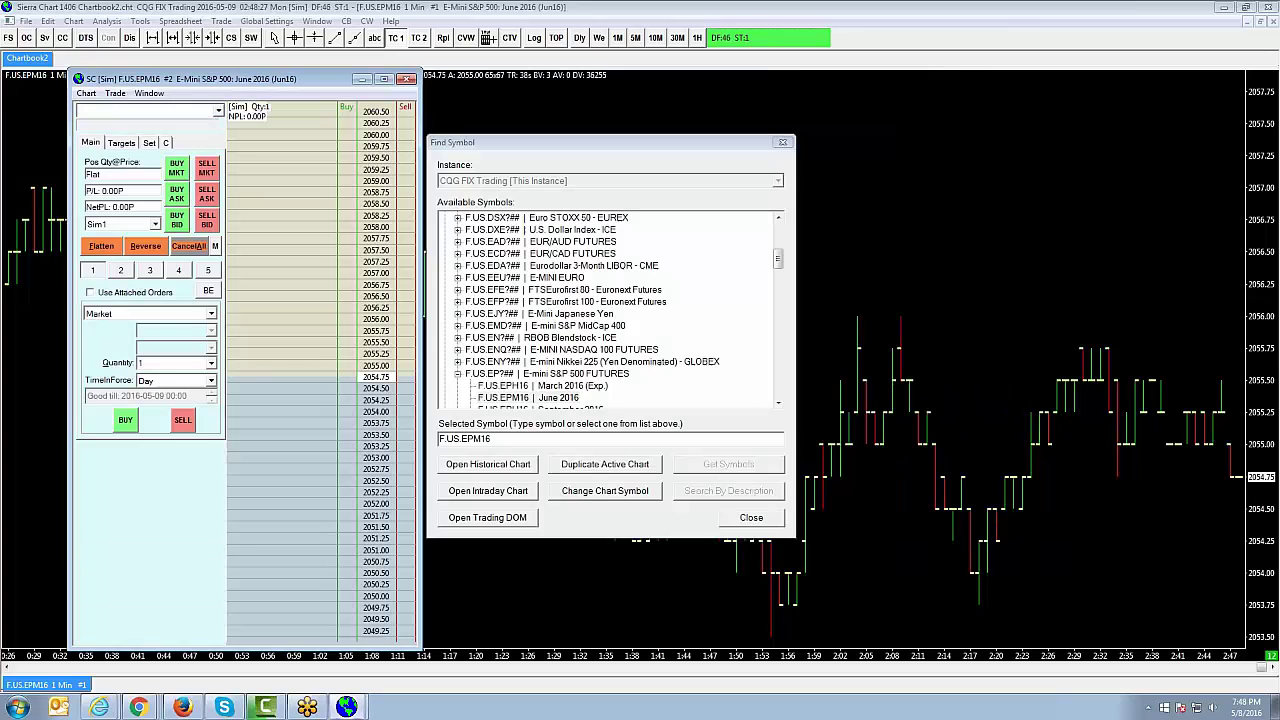
pyautogui.click(751, 517)
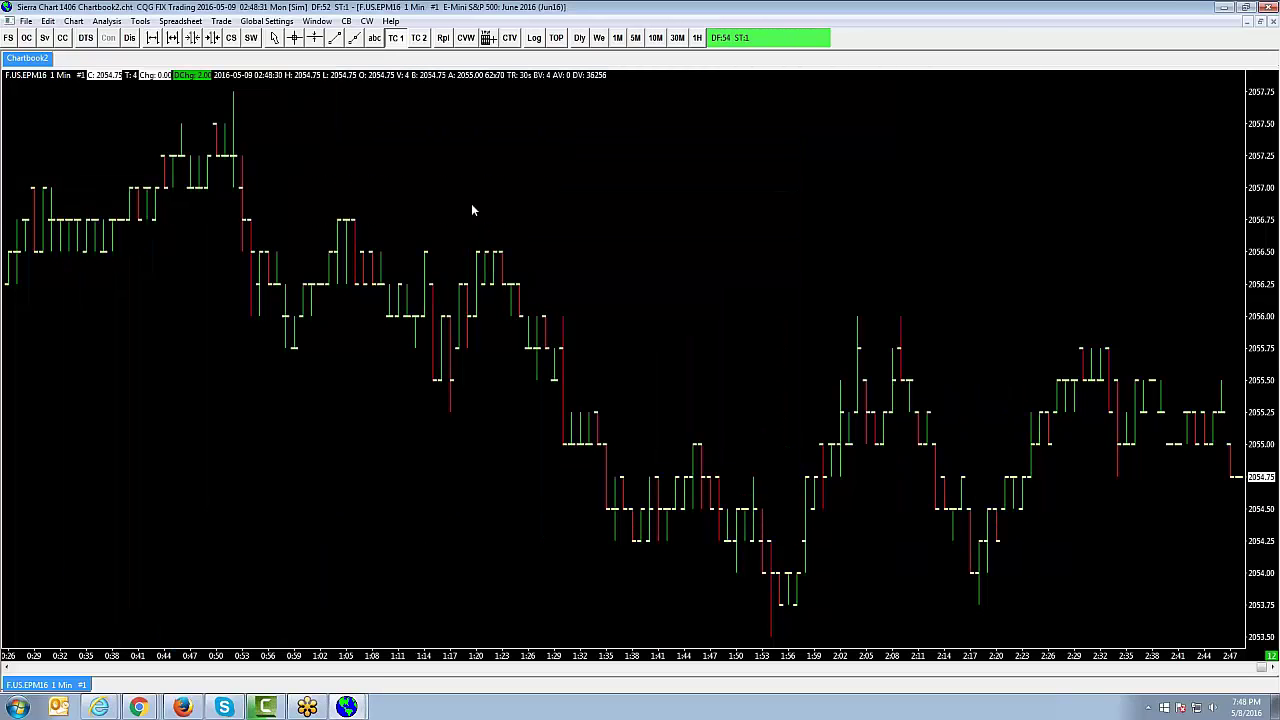
# Bring the F.US.EPM16 Trading DOM window back to the front and move it toward the middle of the chart.
pyautogui.moveTo(348, 705)
pyautogui.click(350, 677)
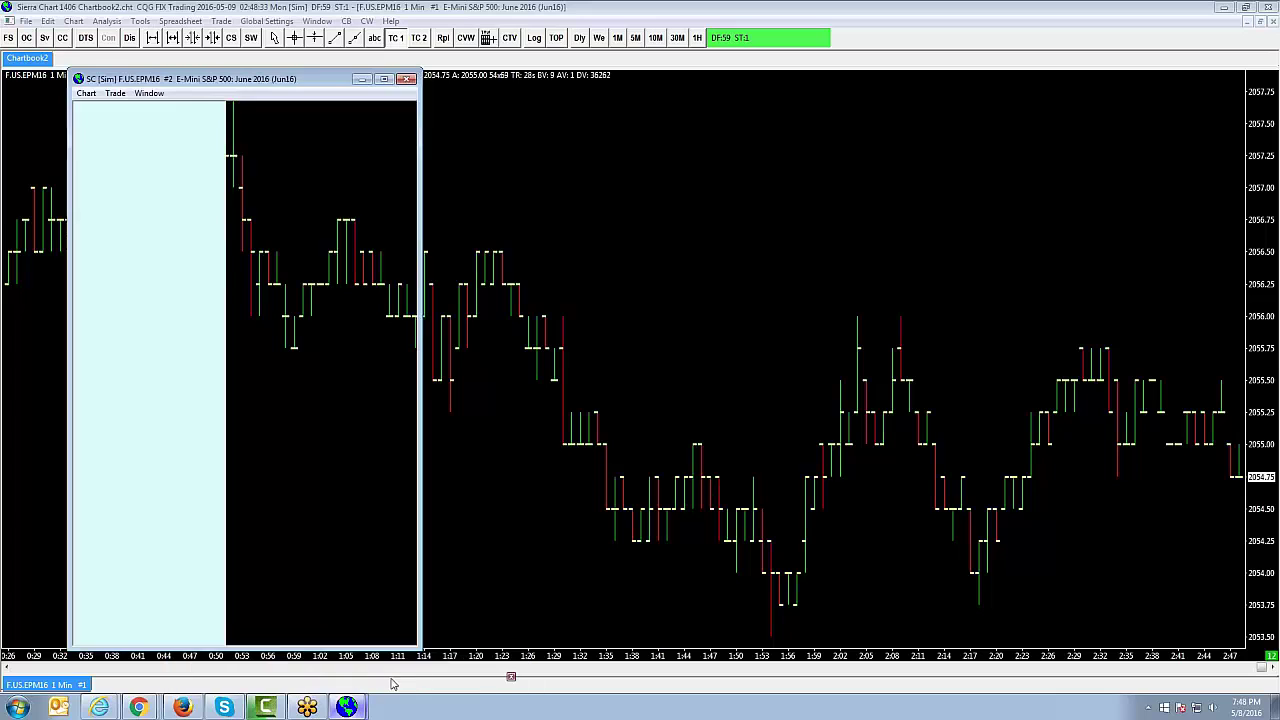
pyautogui.moveTo(317, 78); pyautogui.dragTo(587, 86)
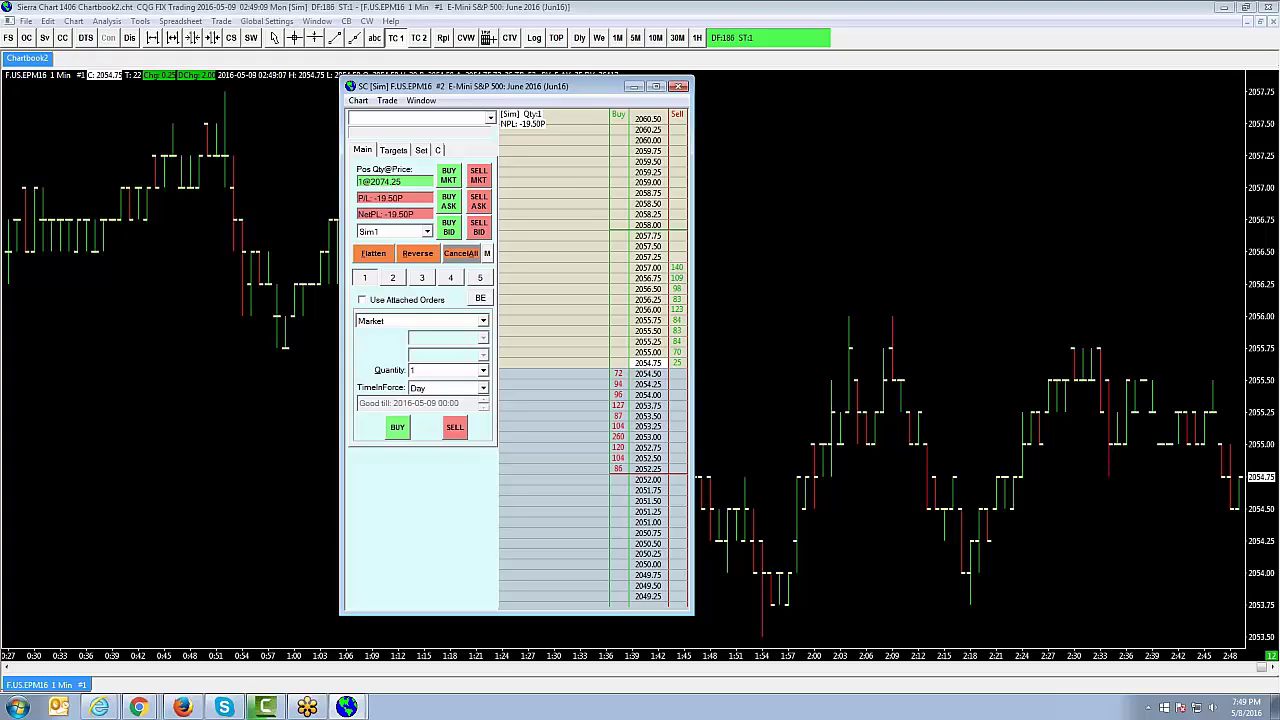
# Check where Trade Simulation Mode is switched, leave it as is, and bring the F.US.EPM16 Trading DOM back to the front.
pyautogui.click(221, 22)
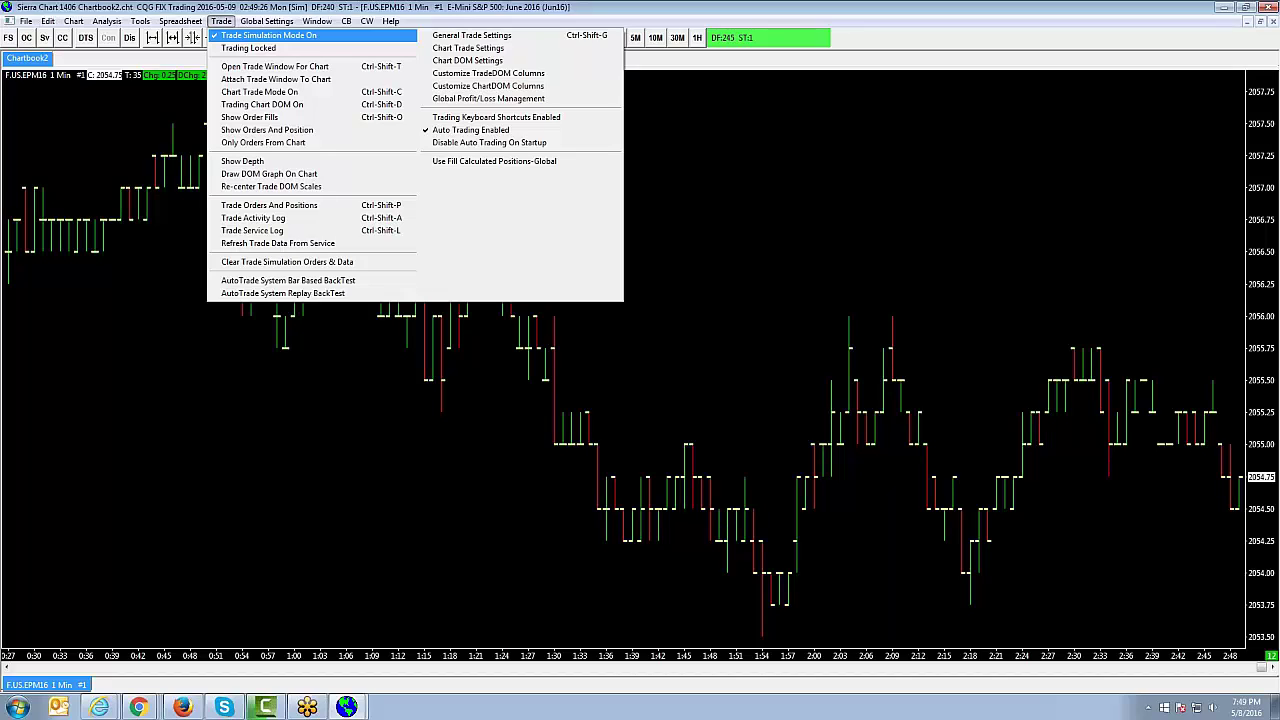
pyautogui.moveTo(367, 21)
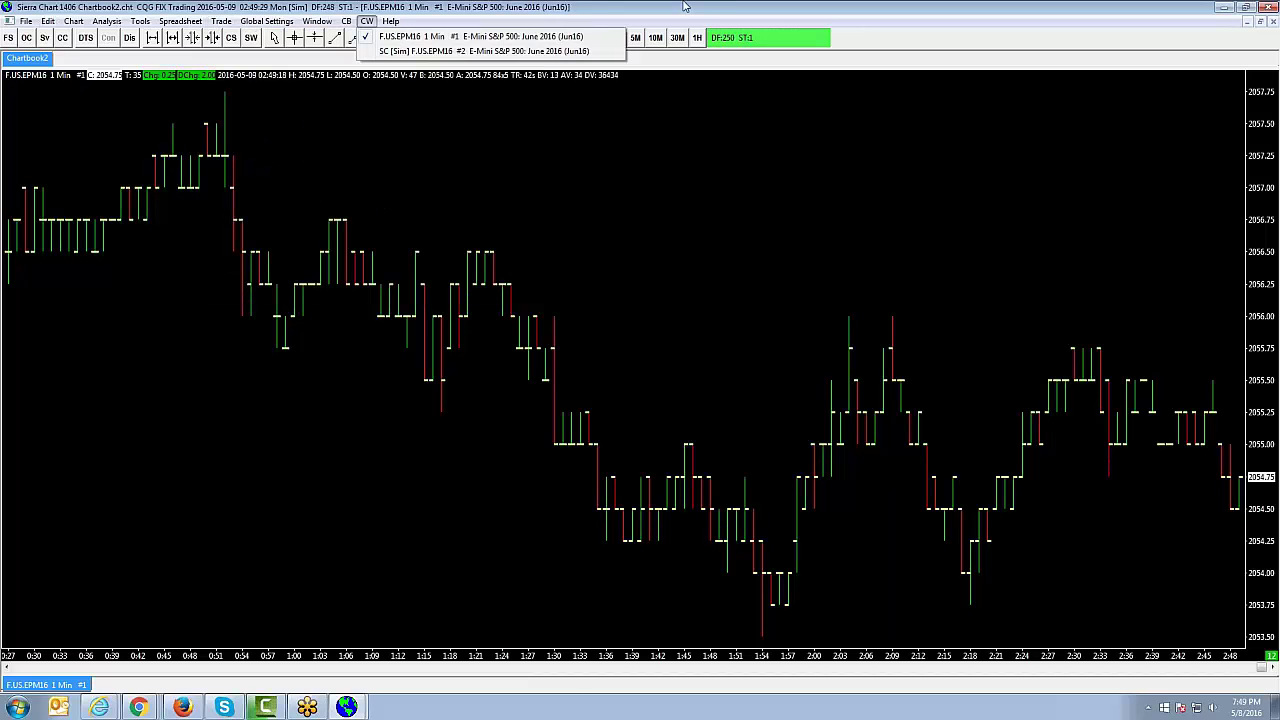
pyautogui.moveTo(346, 707)
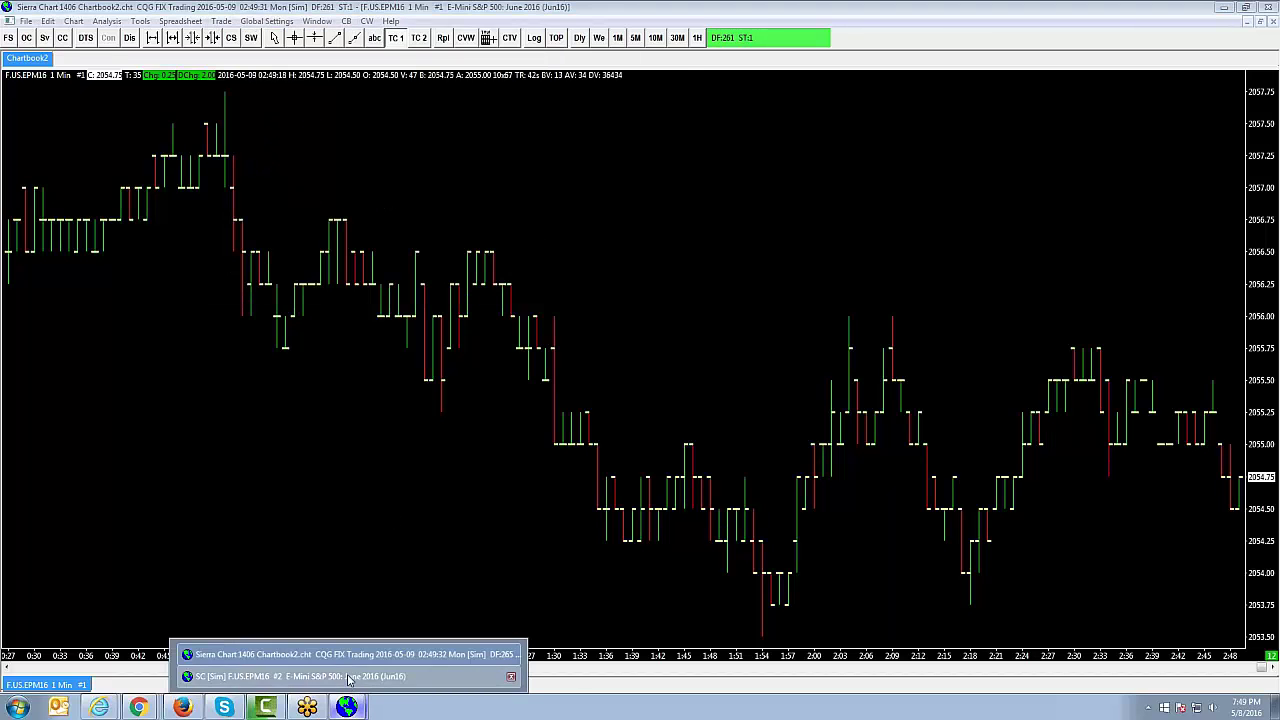
pyautogui.click(348, 677)
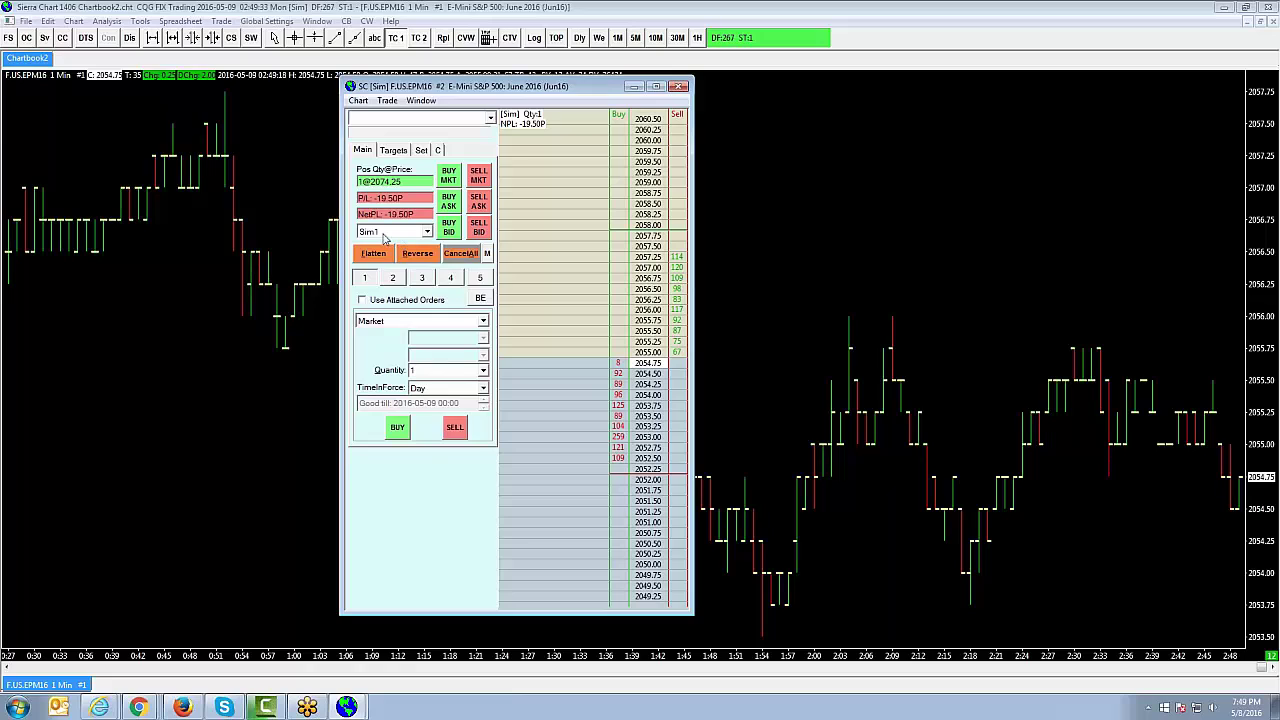